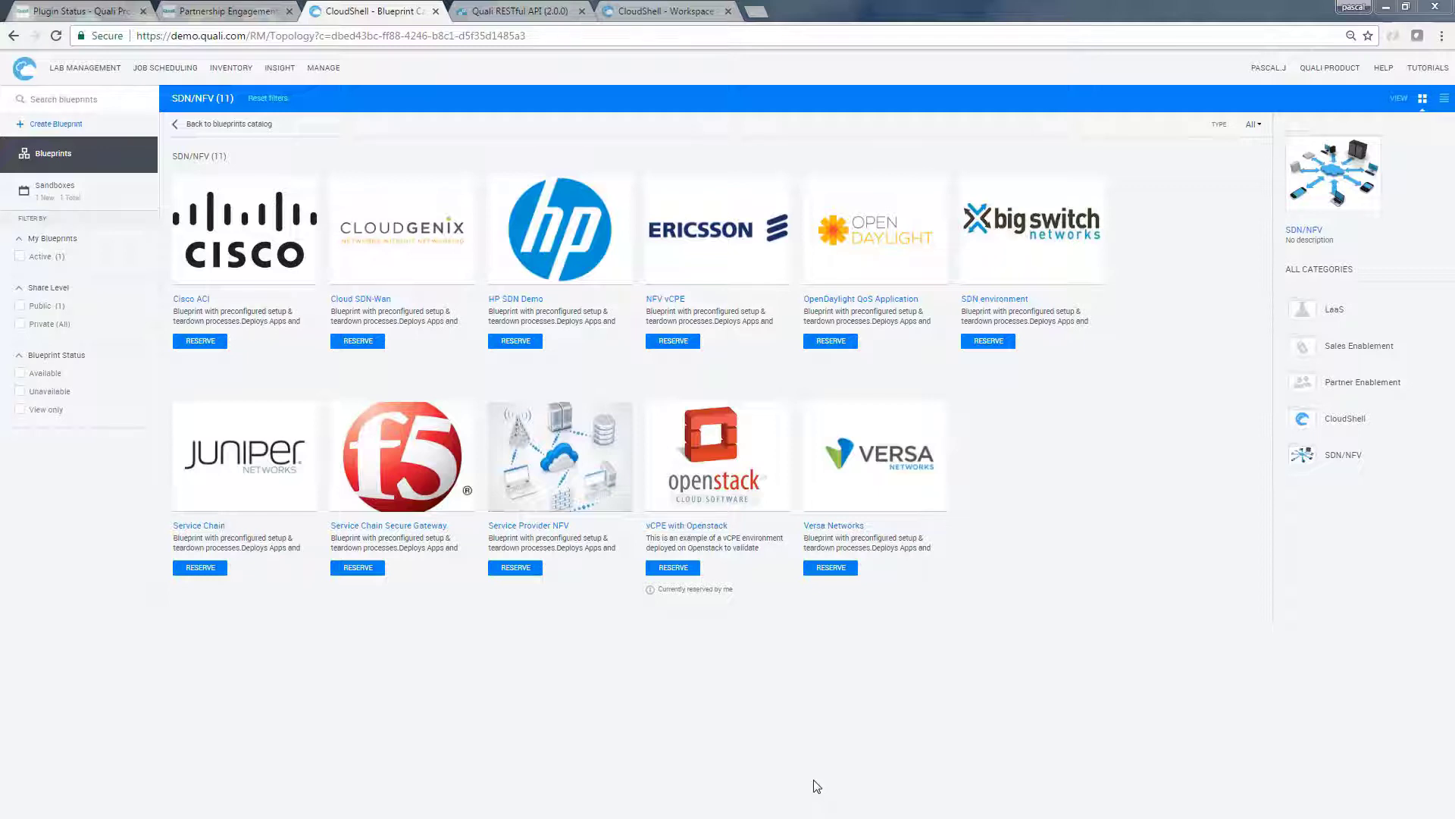
Step: Open the vCPE with Openstack blueprint and review its topology components and sandbox instructions
left_click(739, 496)
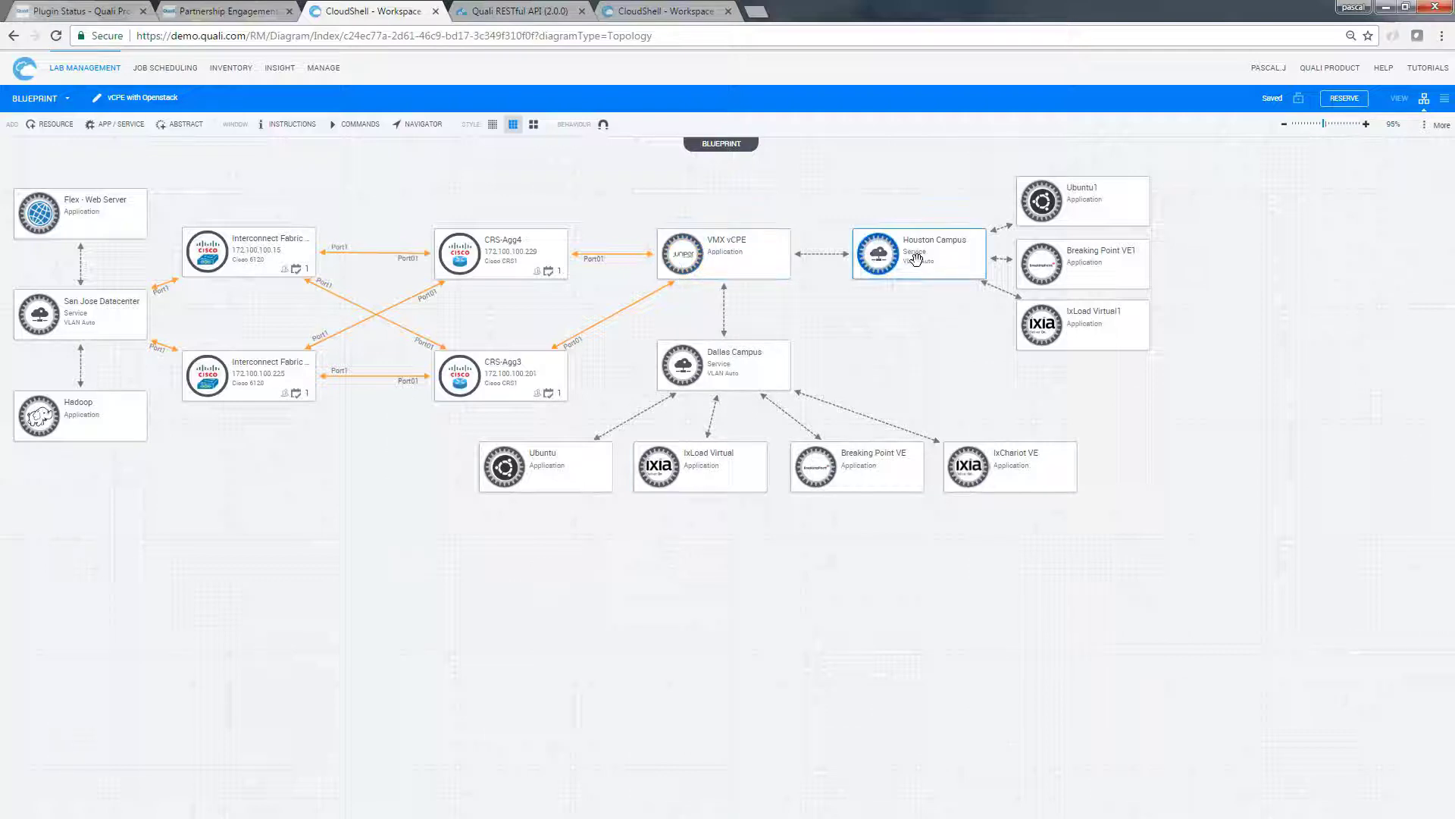
mouse_move(696, 368)
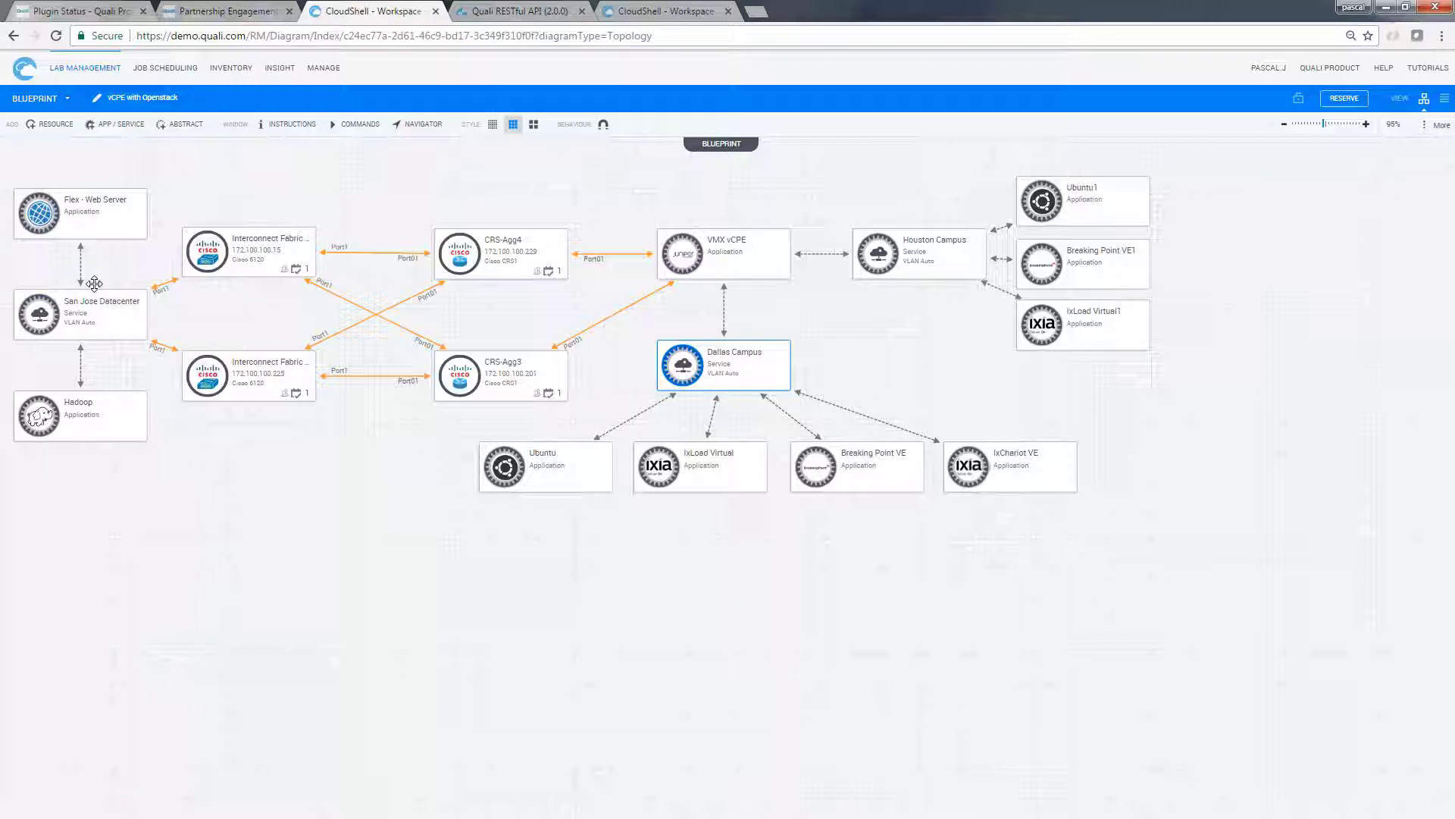
left_click(75, 211)
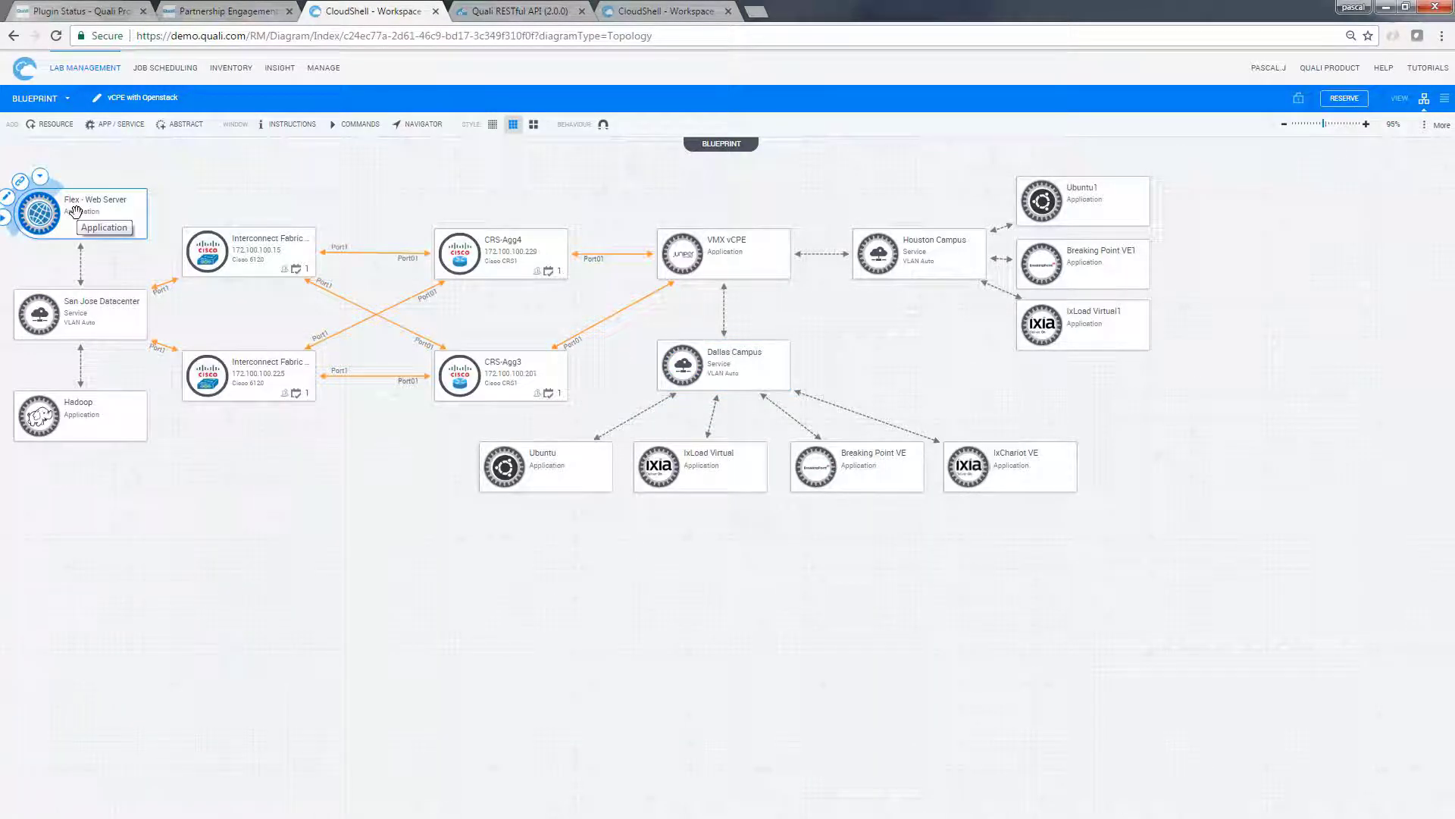
left_click(97, 305)
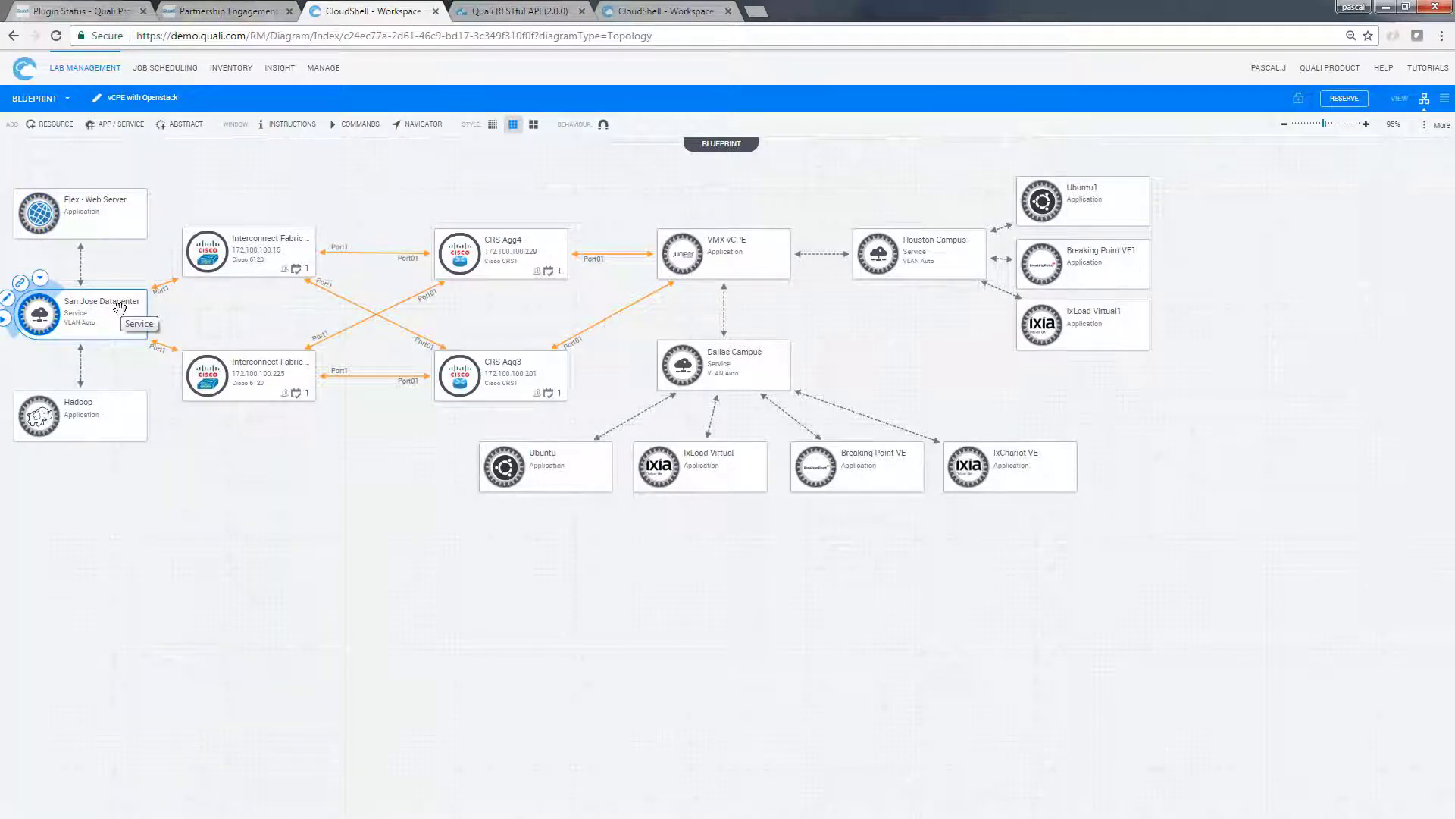
left_click(725, 486)
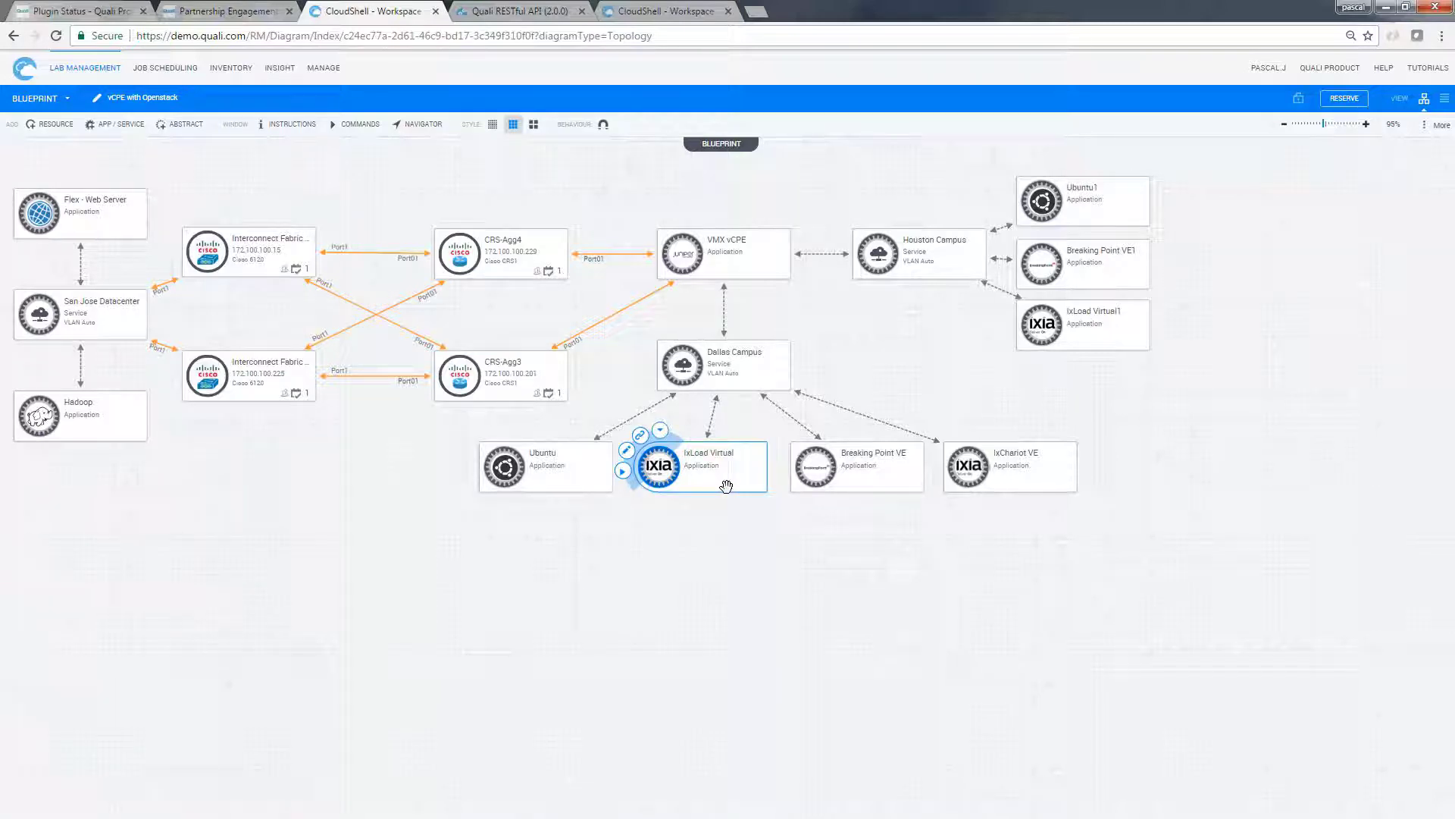
left_click(864, 483)
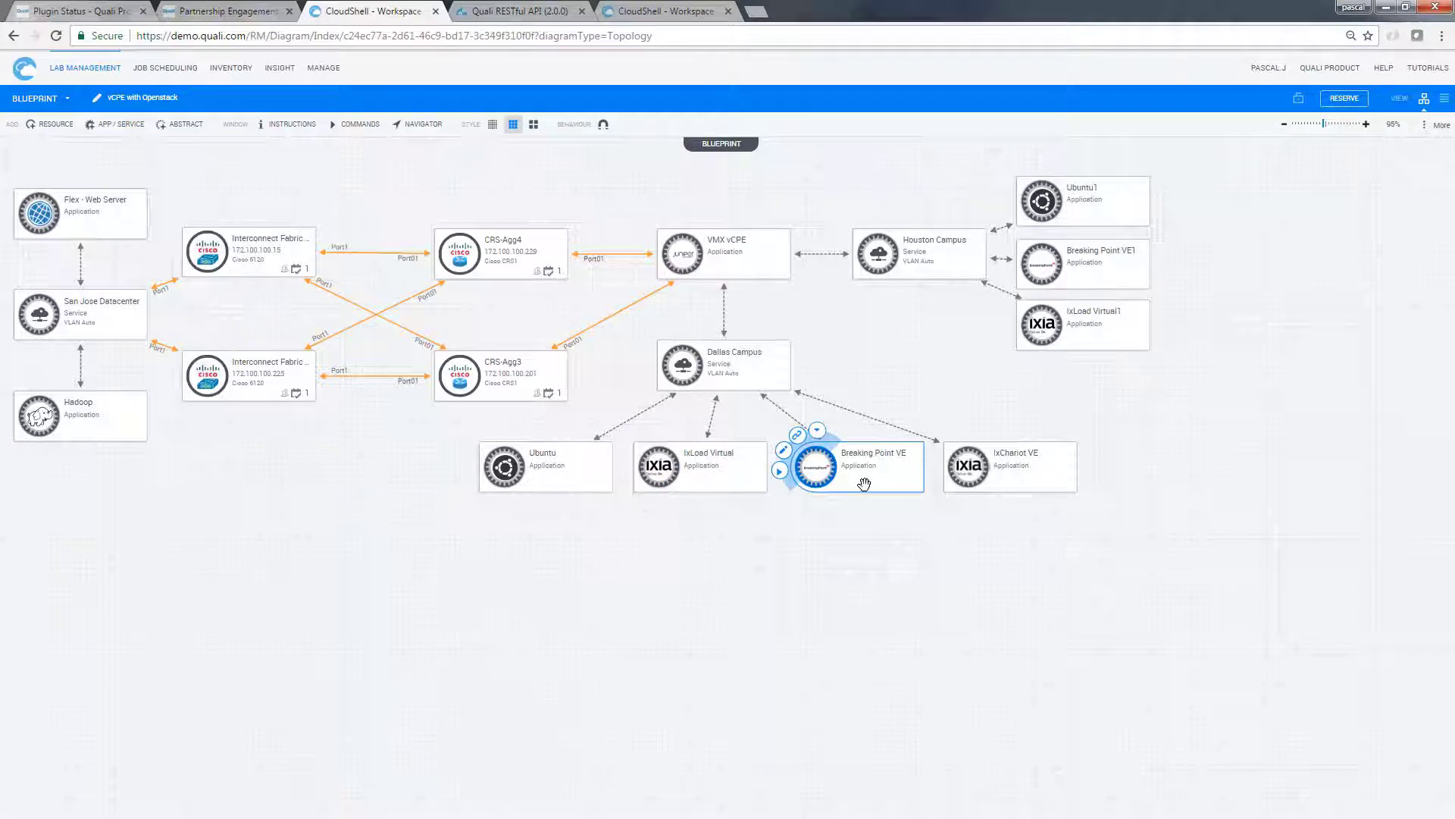
left_click(967, 485)
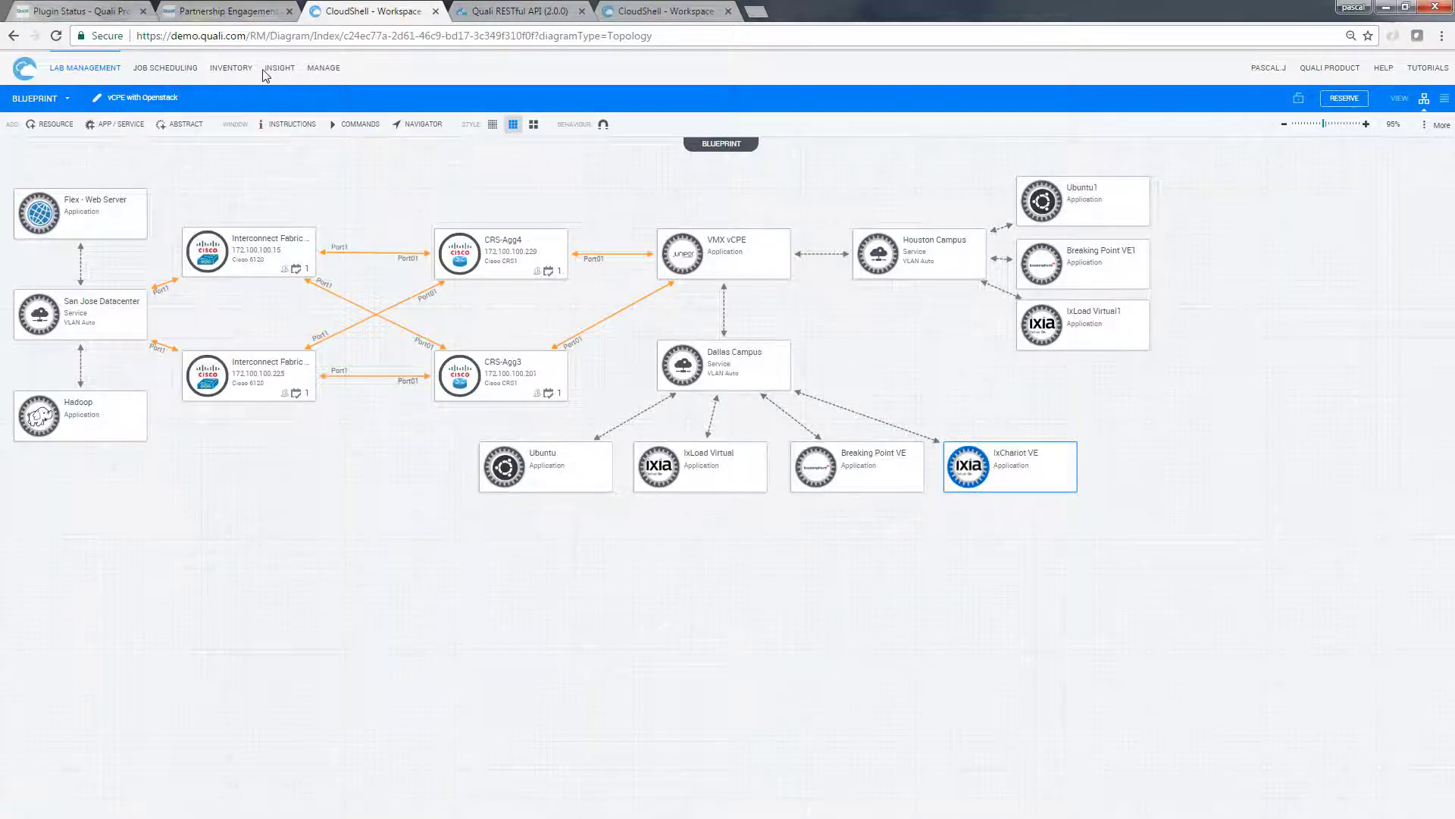
left_click(294, 126)
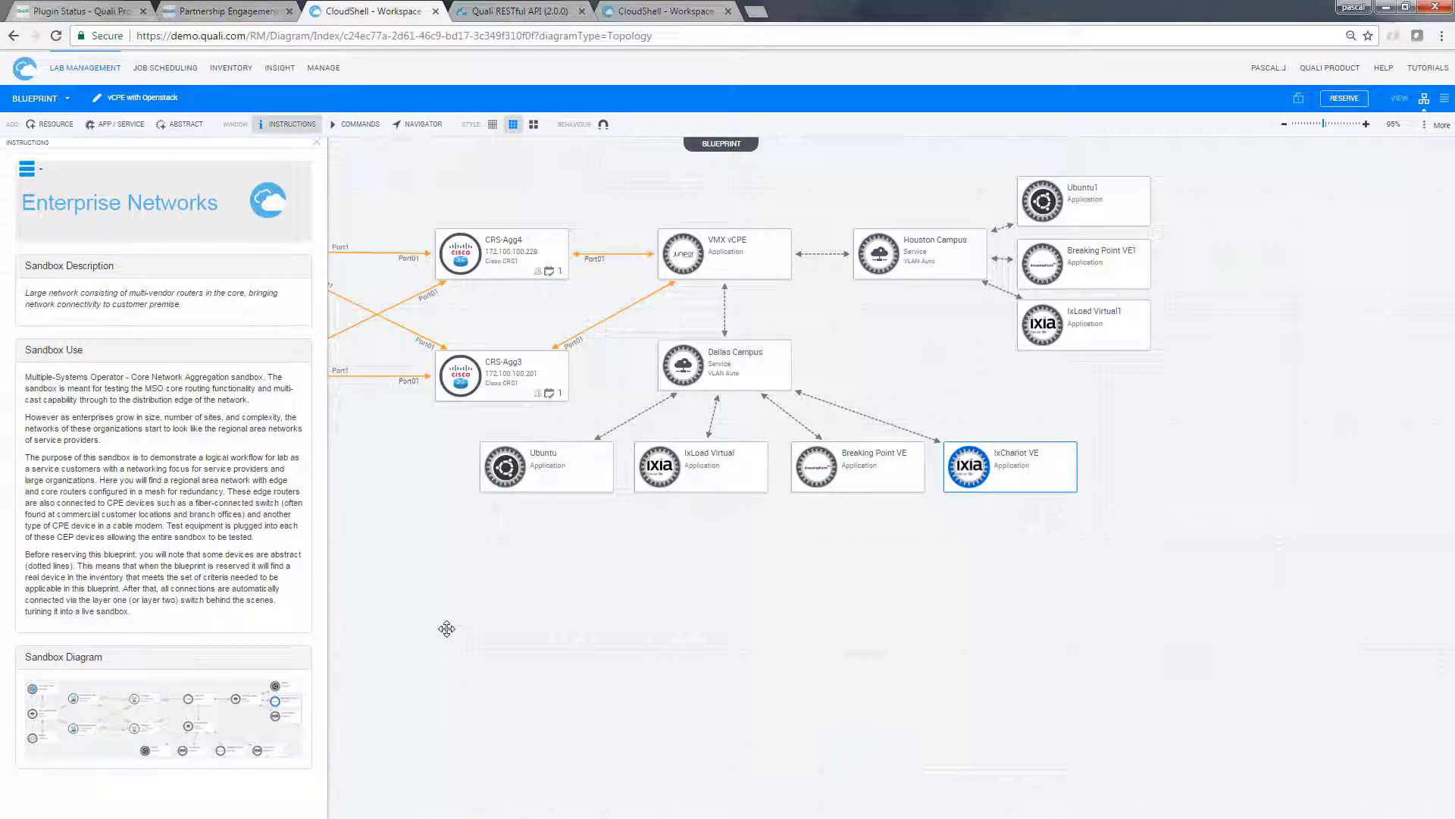
left_click(317, 146)
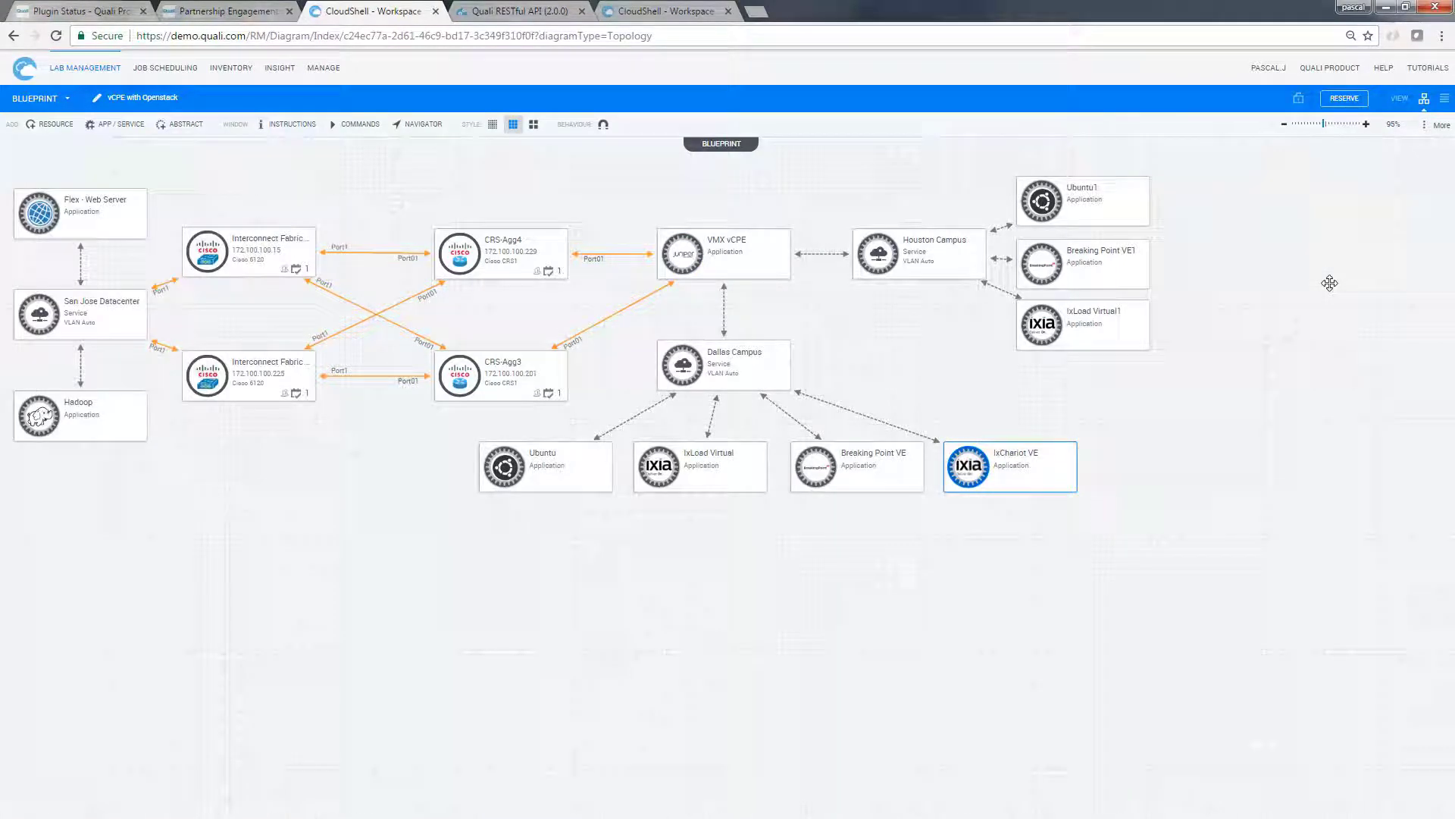
Step: Reserve the vCPE with Openstack blueprint for 2 hours with the Version parameter set to 1.1
left_click(1344, 102)
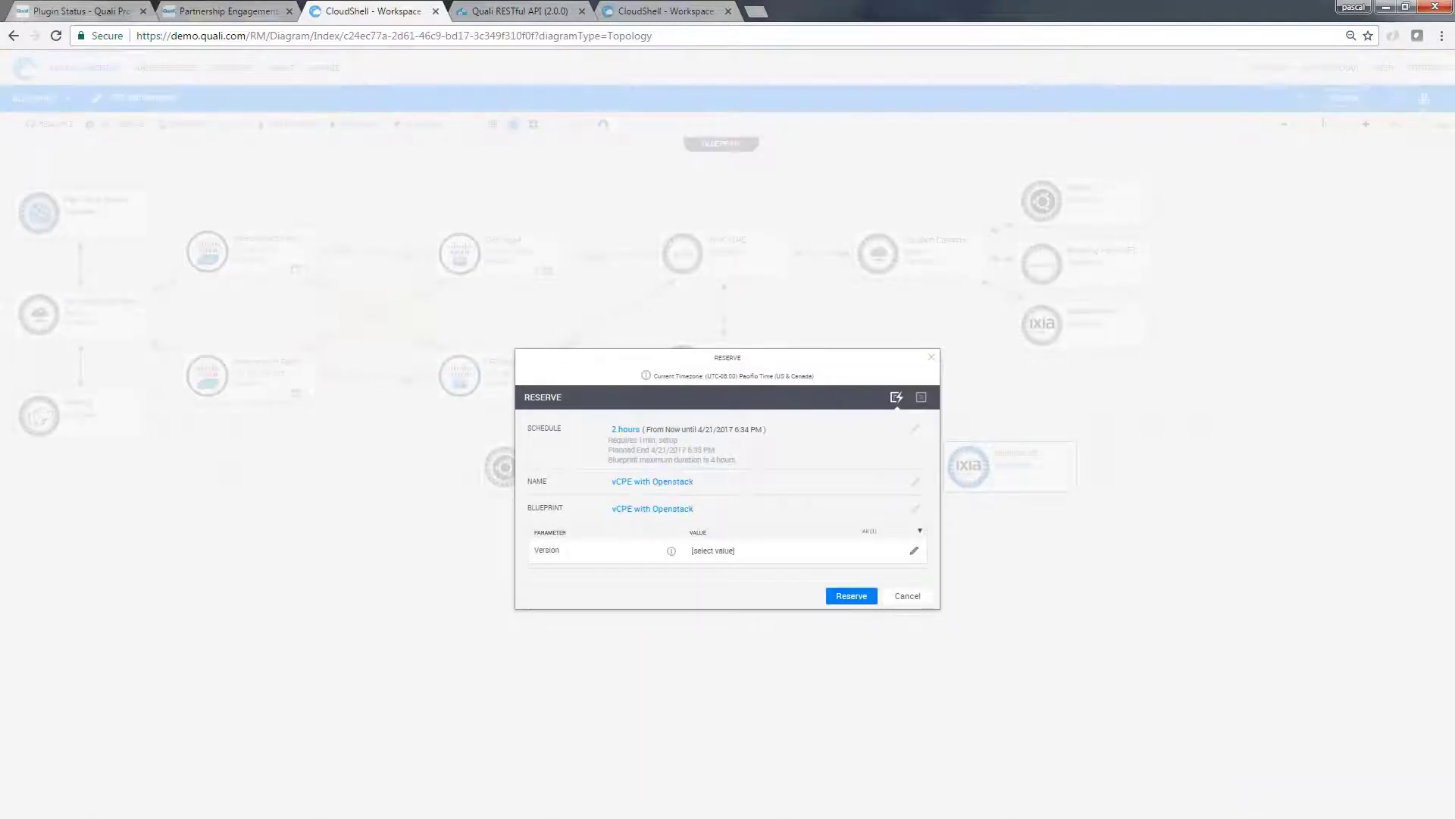
left_click(700, 553)
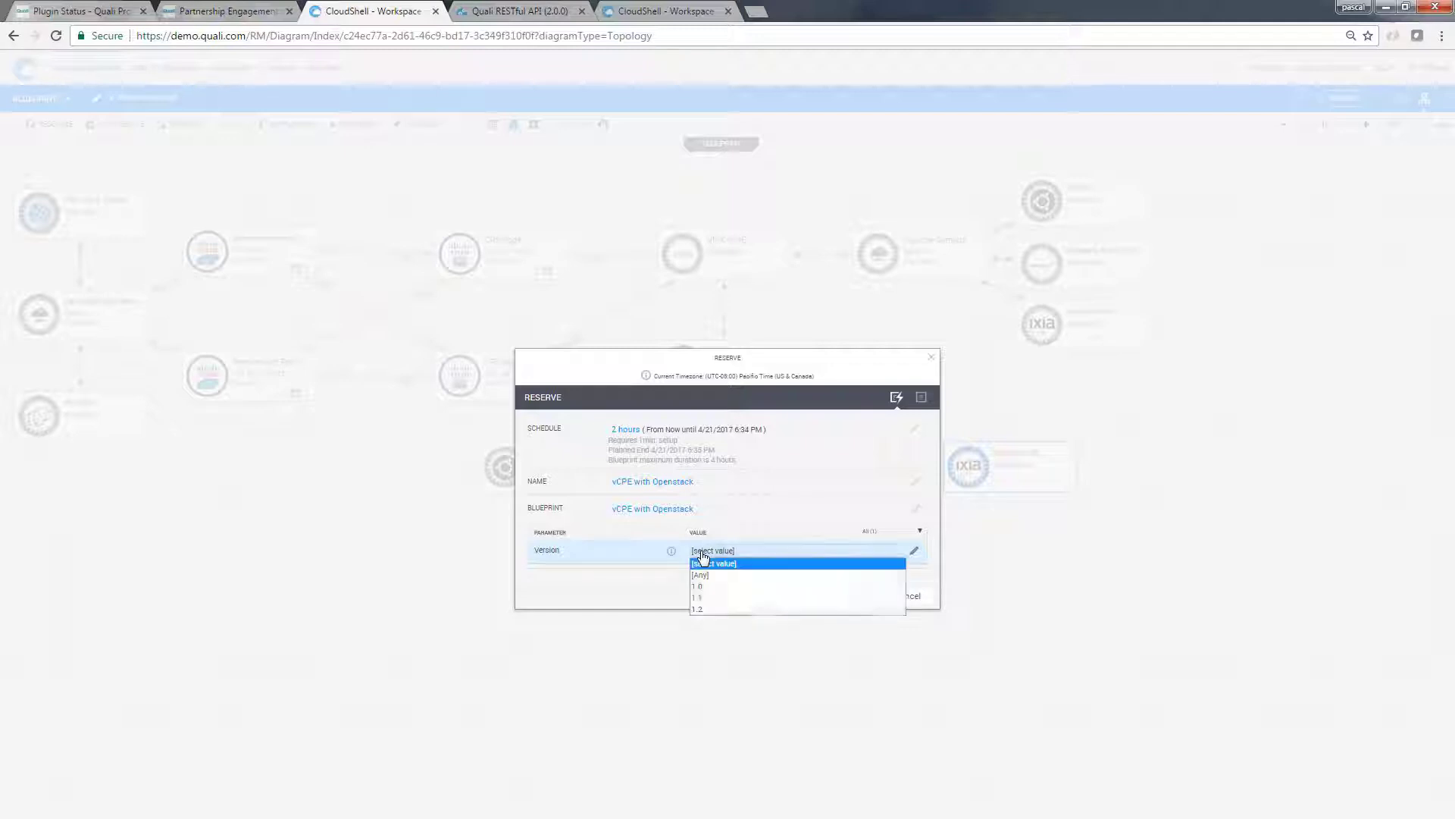
left_click(698, 598)
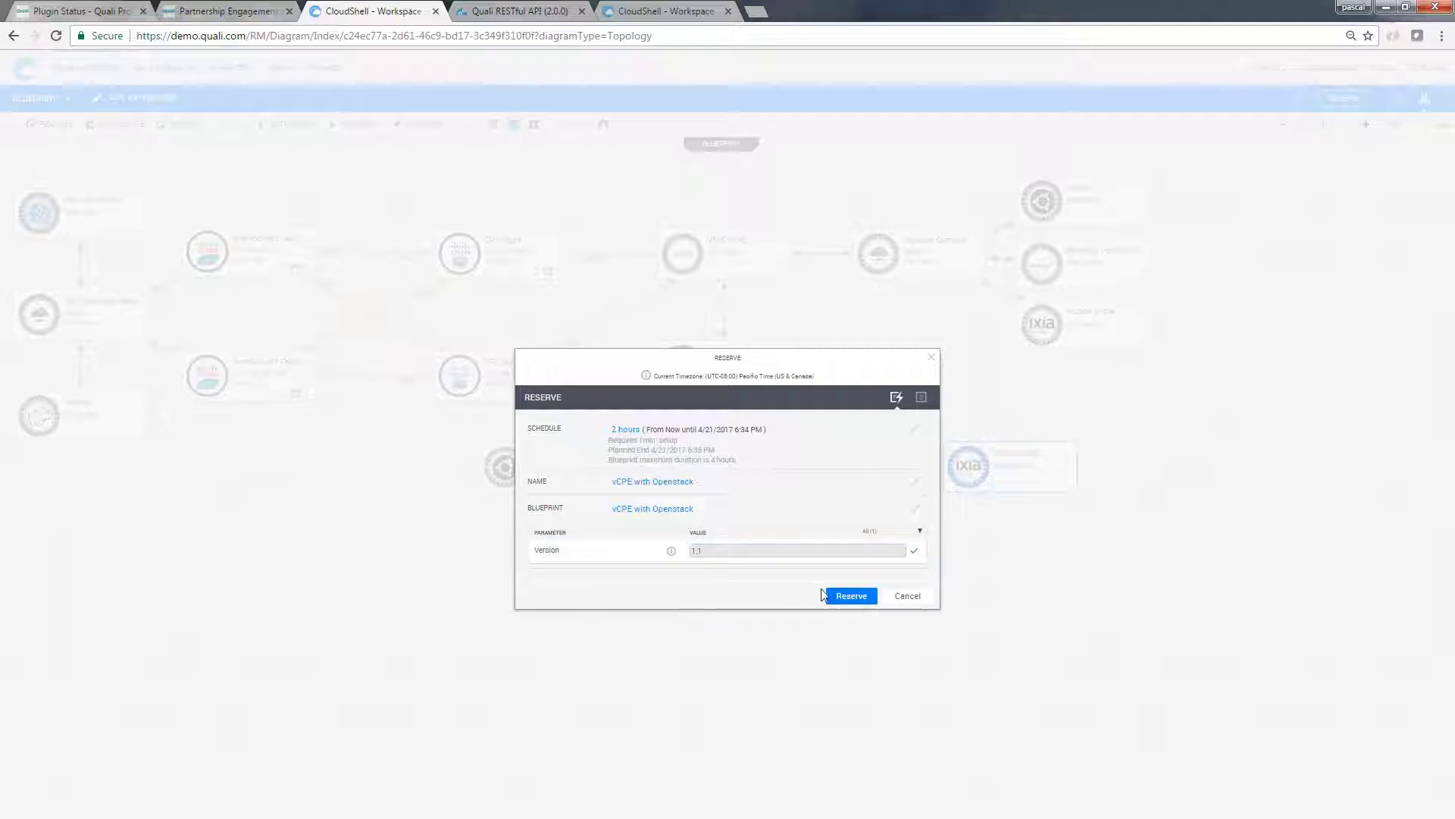
left_click(839, 597)
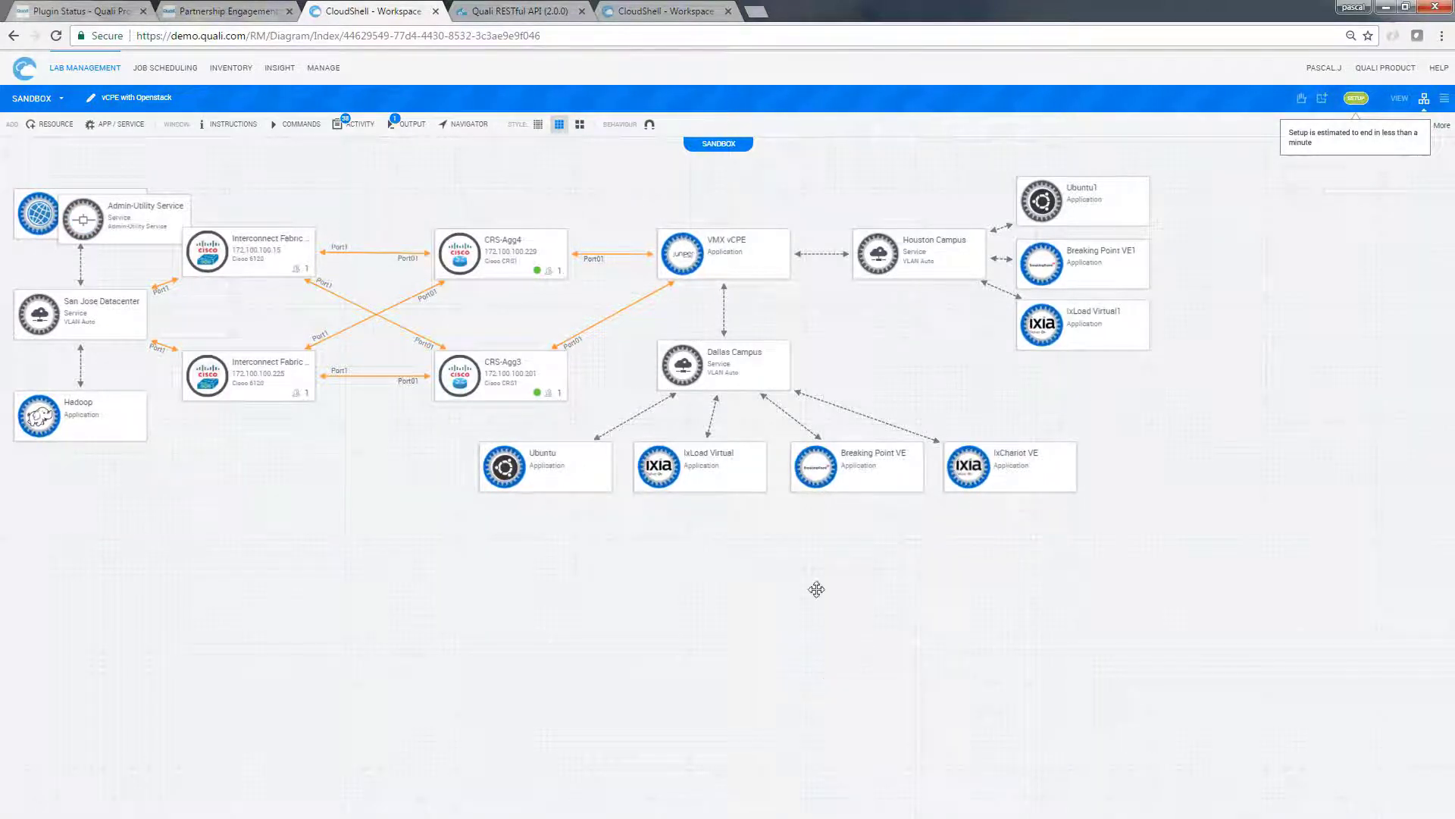
Step: Show the new sandbox's command output and place its window in the empty area below the topology
left_click(403, 128)
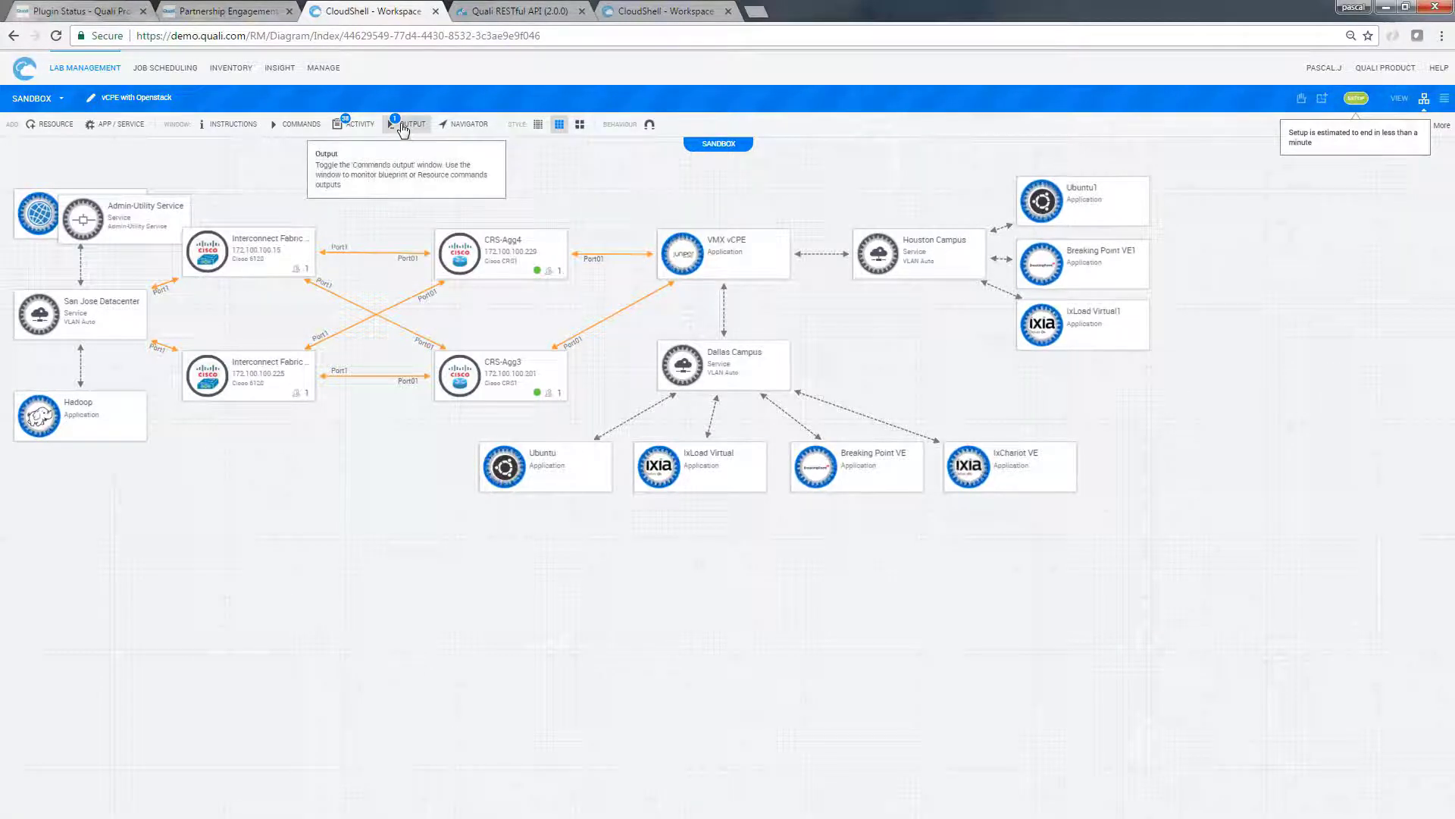
left_click(403, 129)
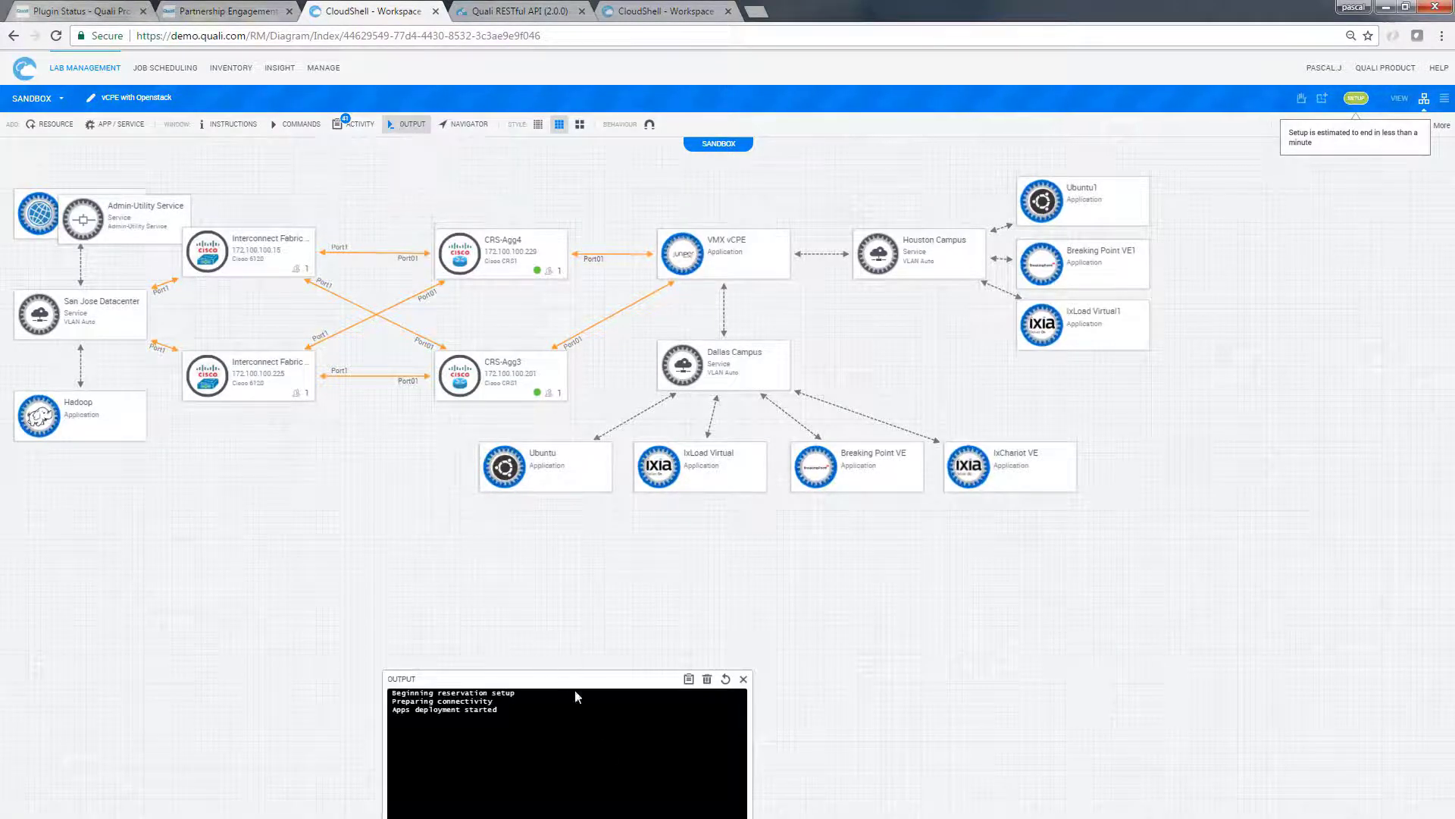
left_click_drag(573, 684, 469, 619)
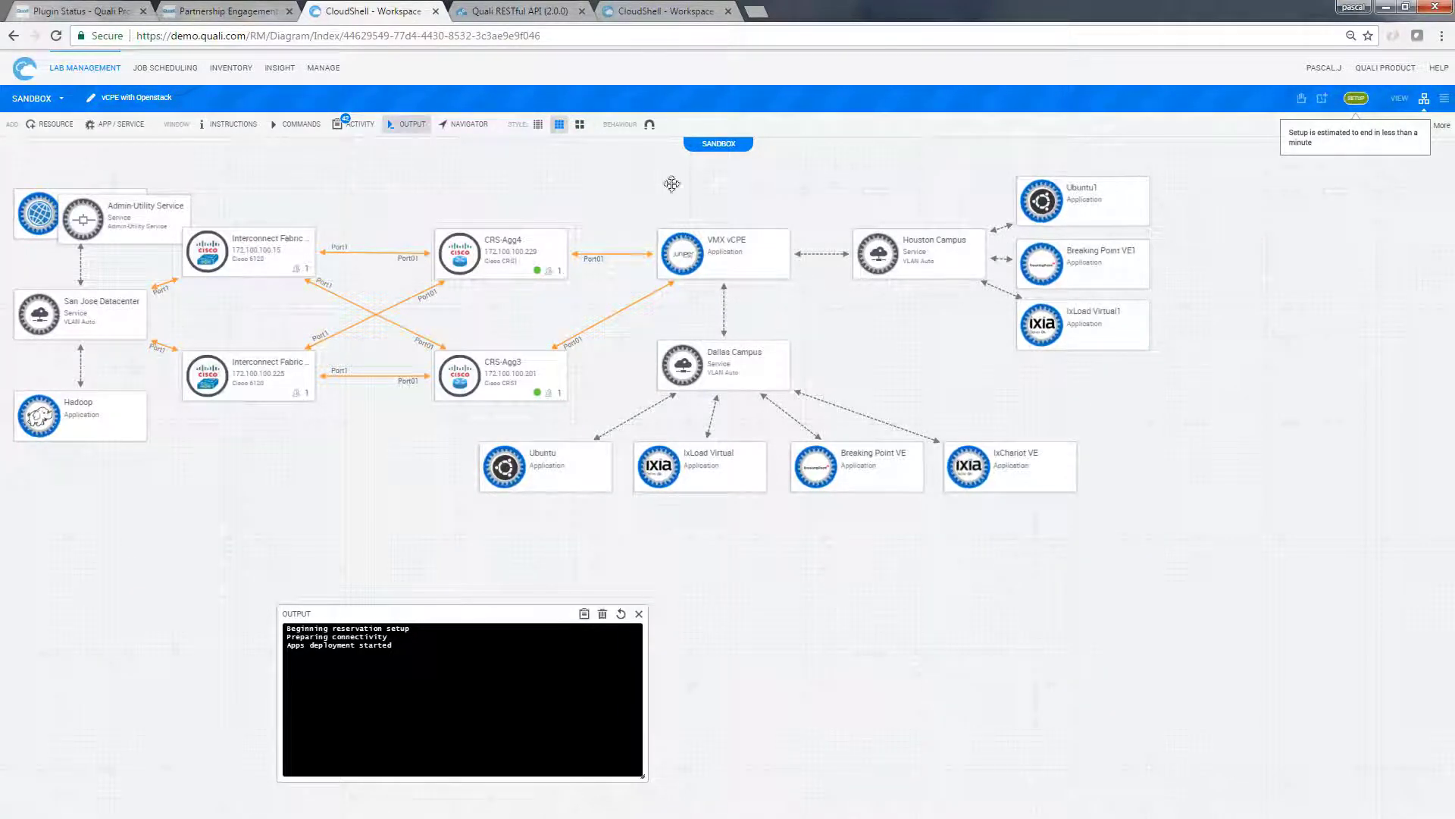
Step: Switch to the already active vCPE with Openstack sandbox and inspect the Ubuntu machine under VLAN 12 and the CRS-Agg4 router
left_click(671, 12)
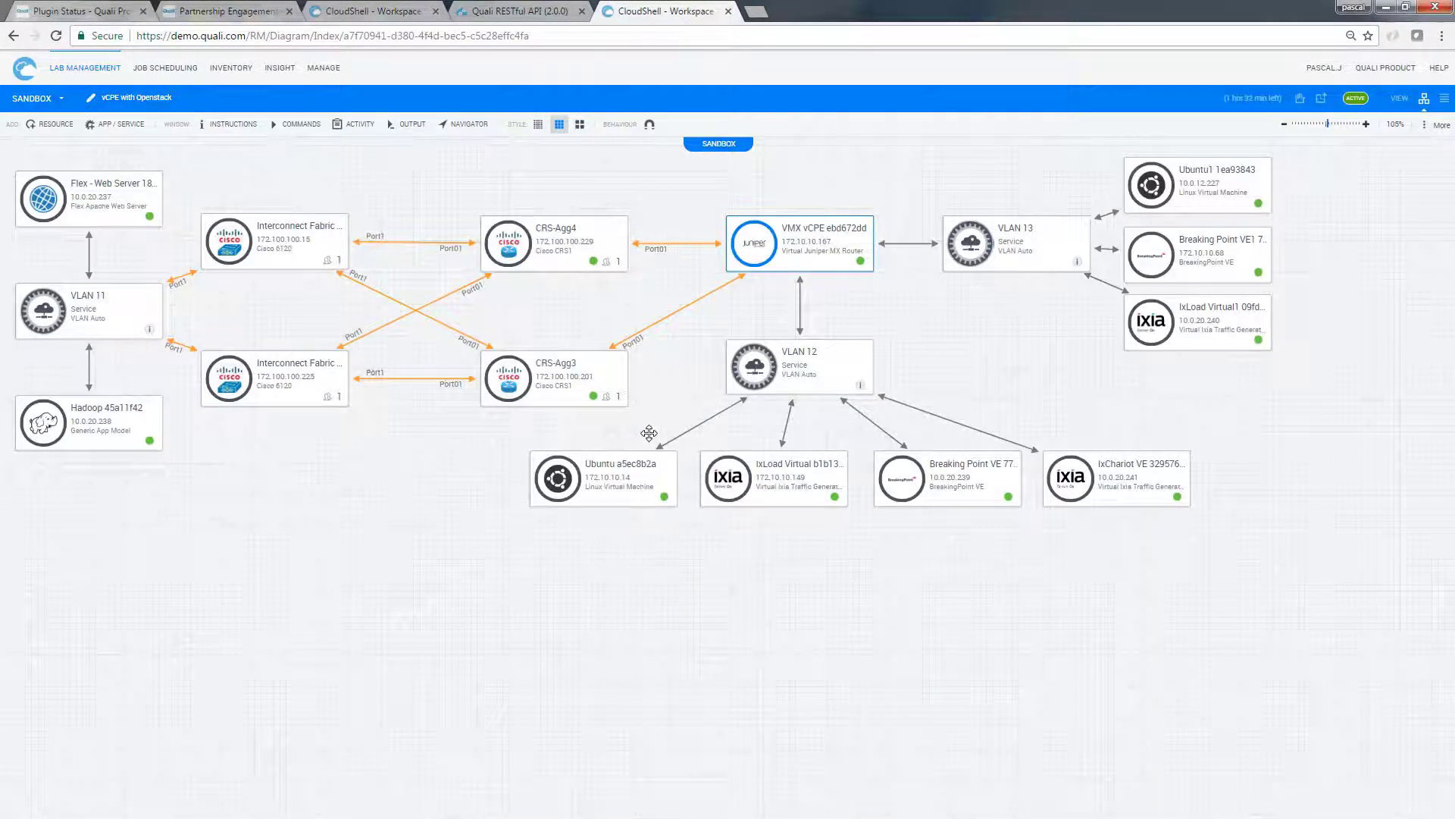
left_click(626, 477)
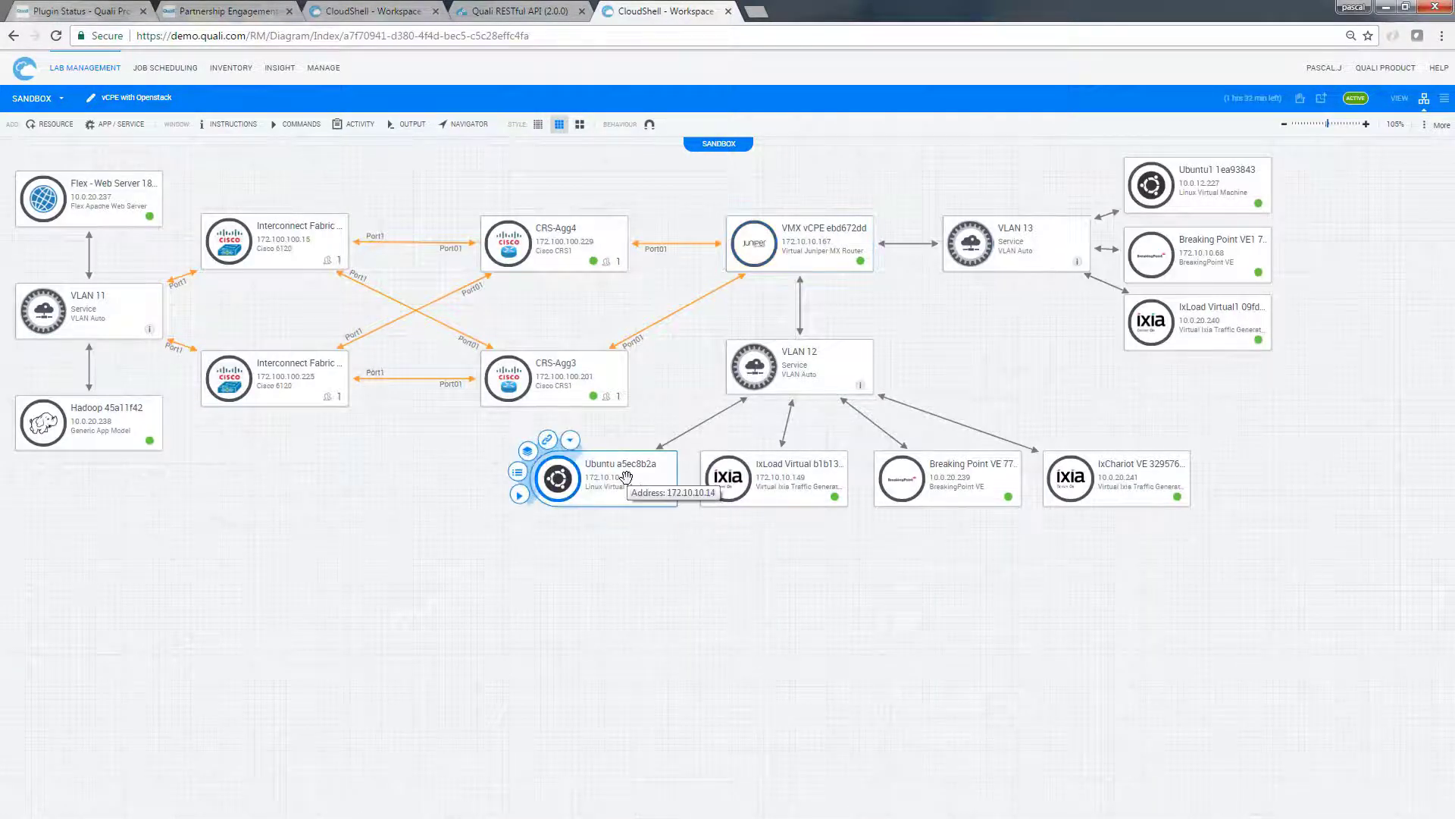
left_click(590, 263)
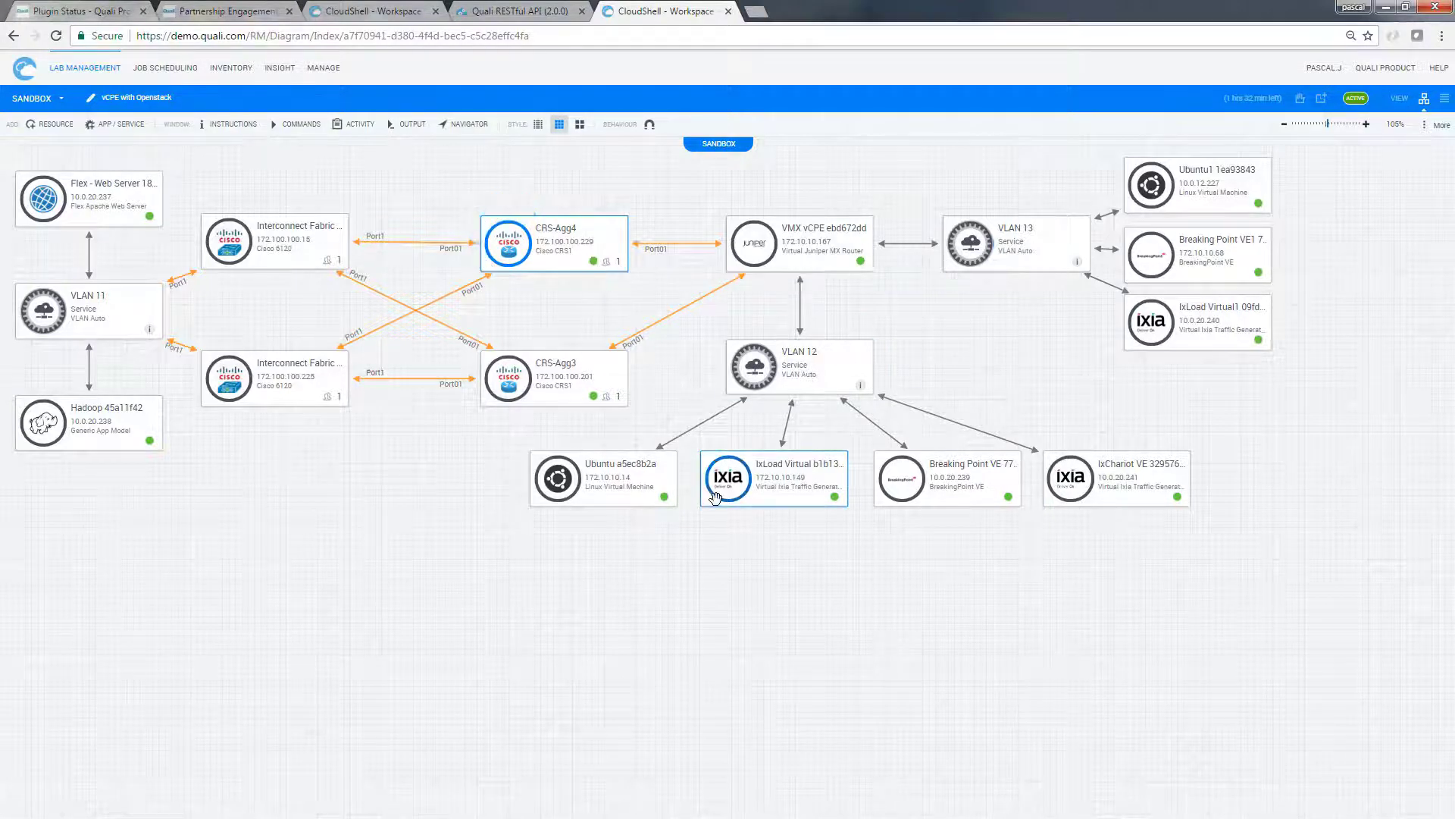
Step: Run Start Traffic and Get Statistics on the IxLoad Virtual traffic generator under VLAN 12, then close its commands
mouse_move(714, 493)
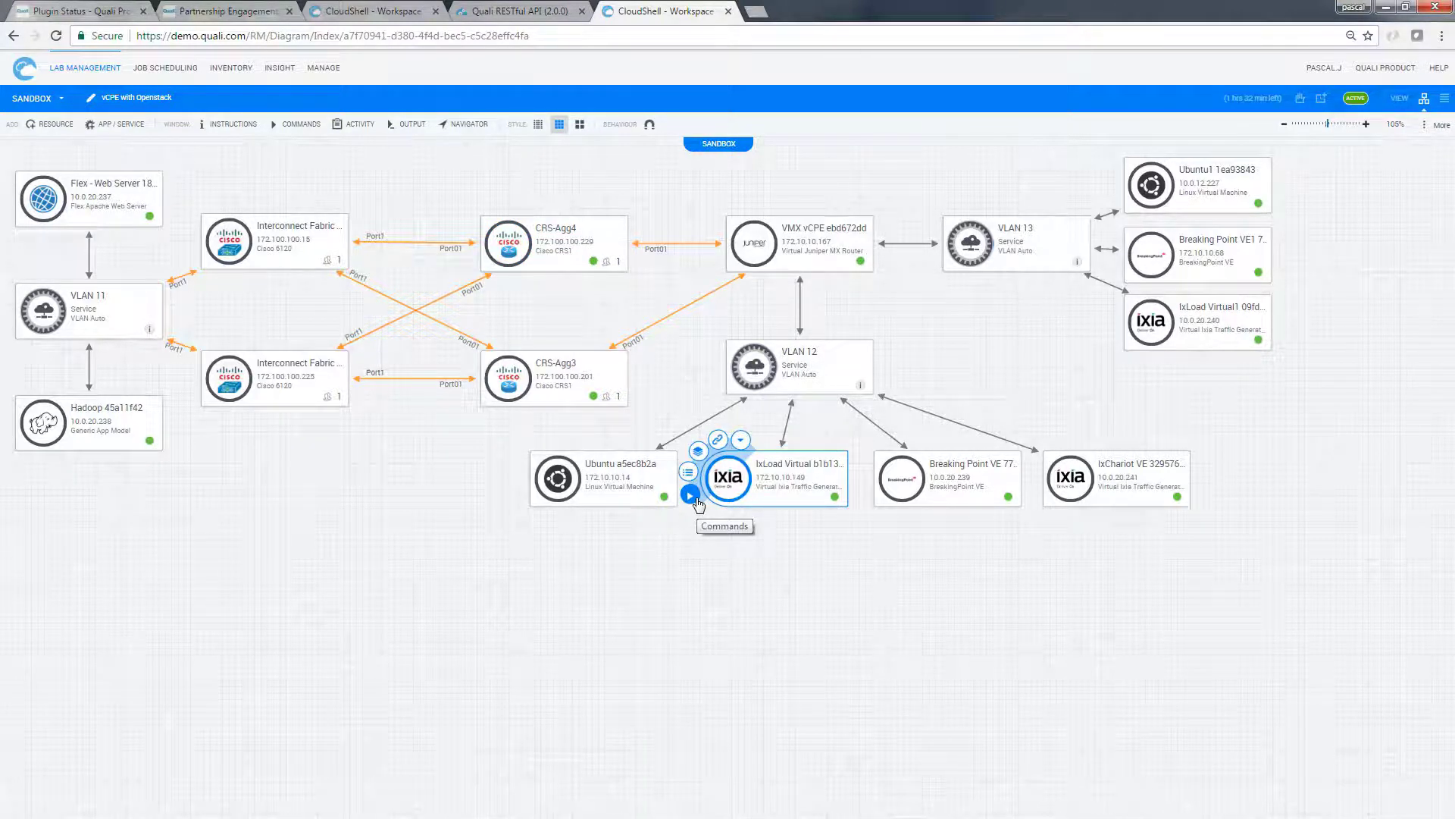
left_click(694, 498)
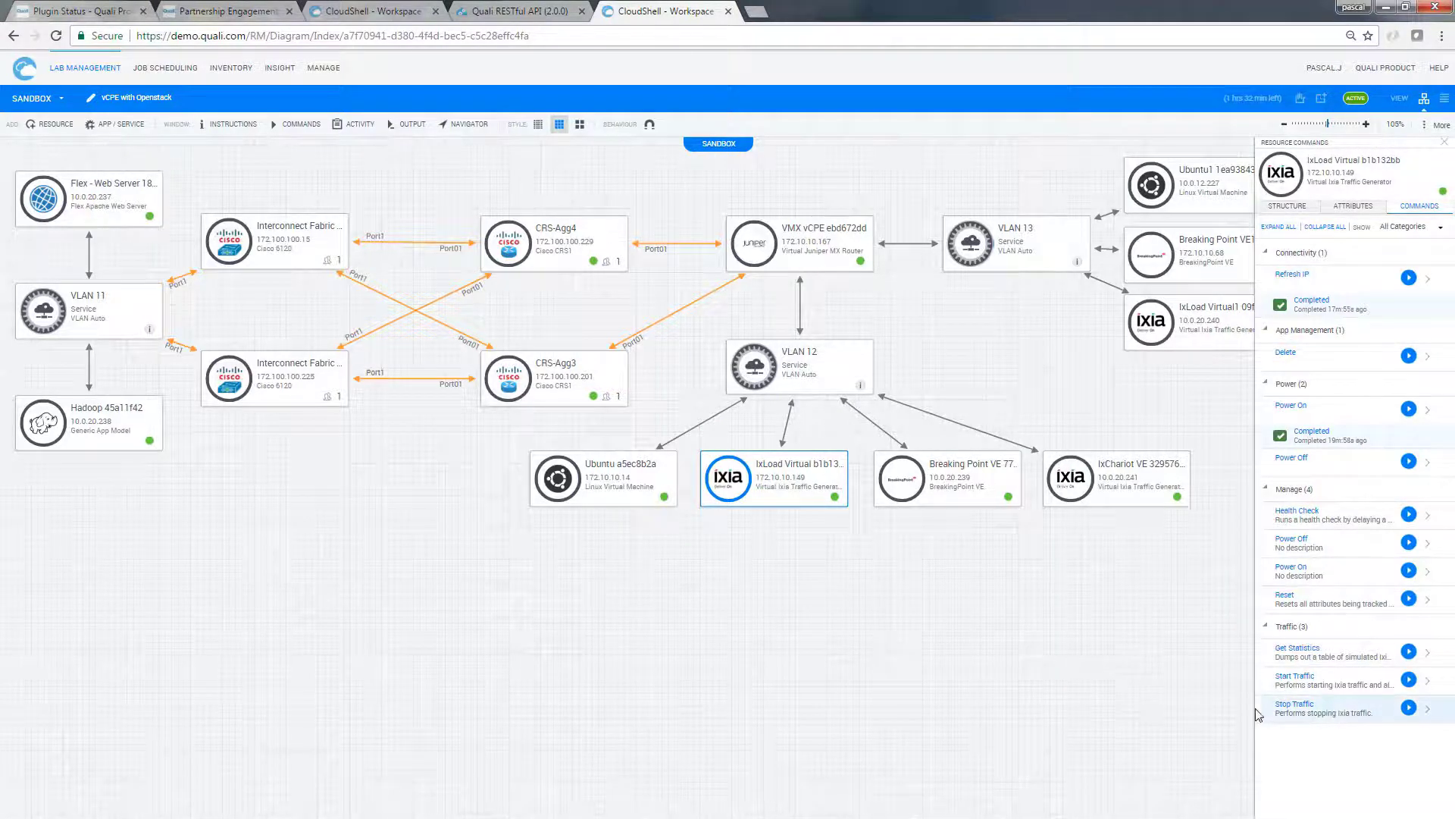
left_click(1408, 680)
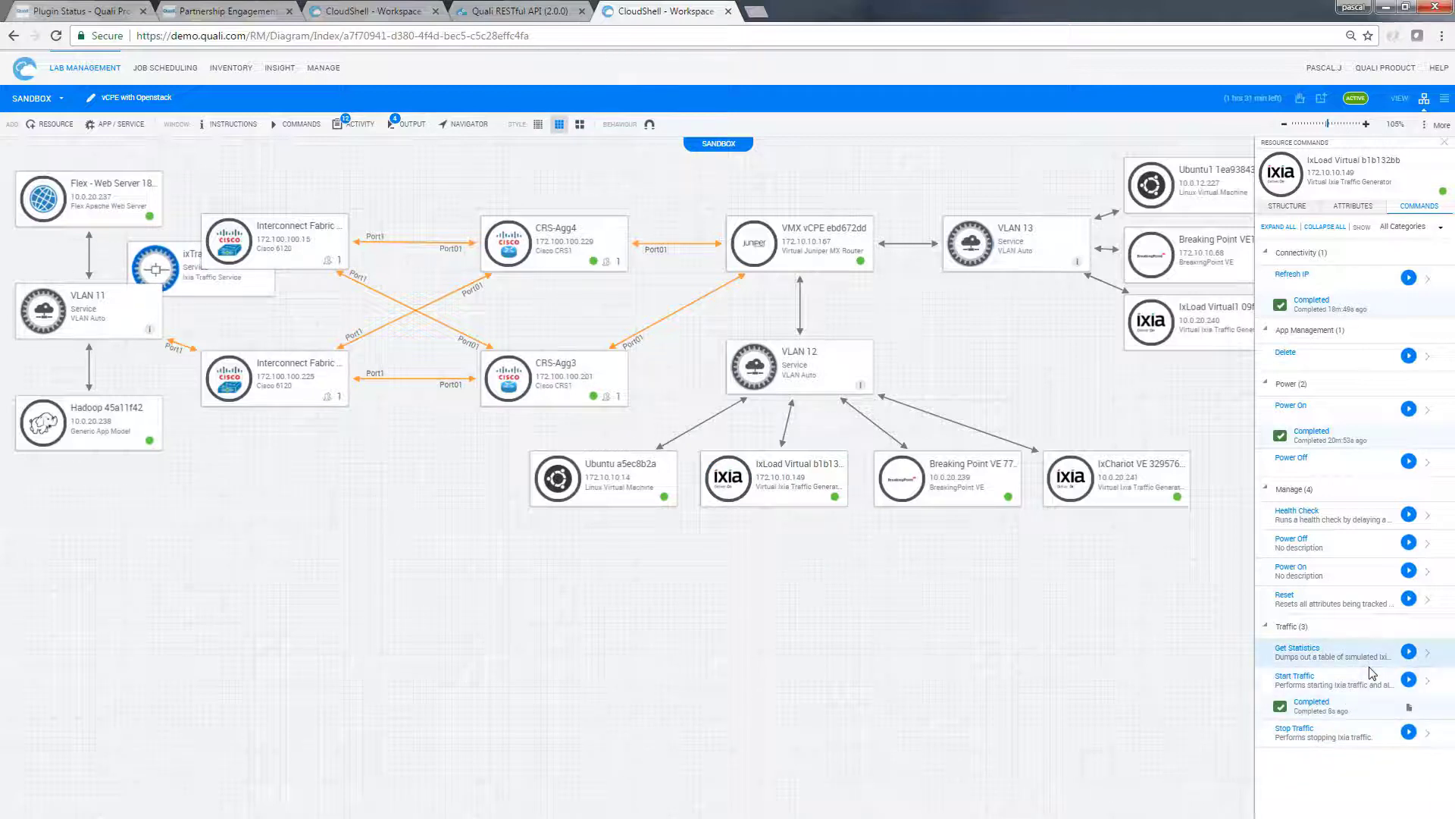
left_click(1408, 653)
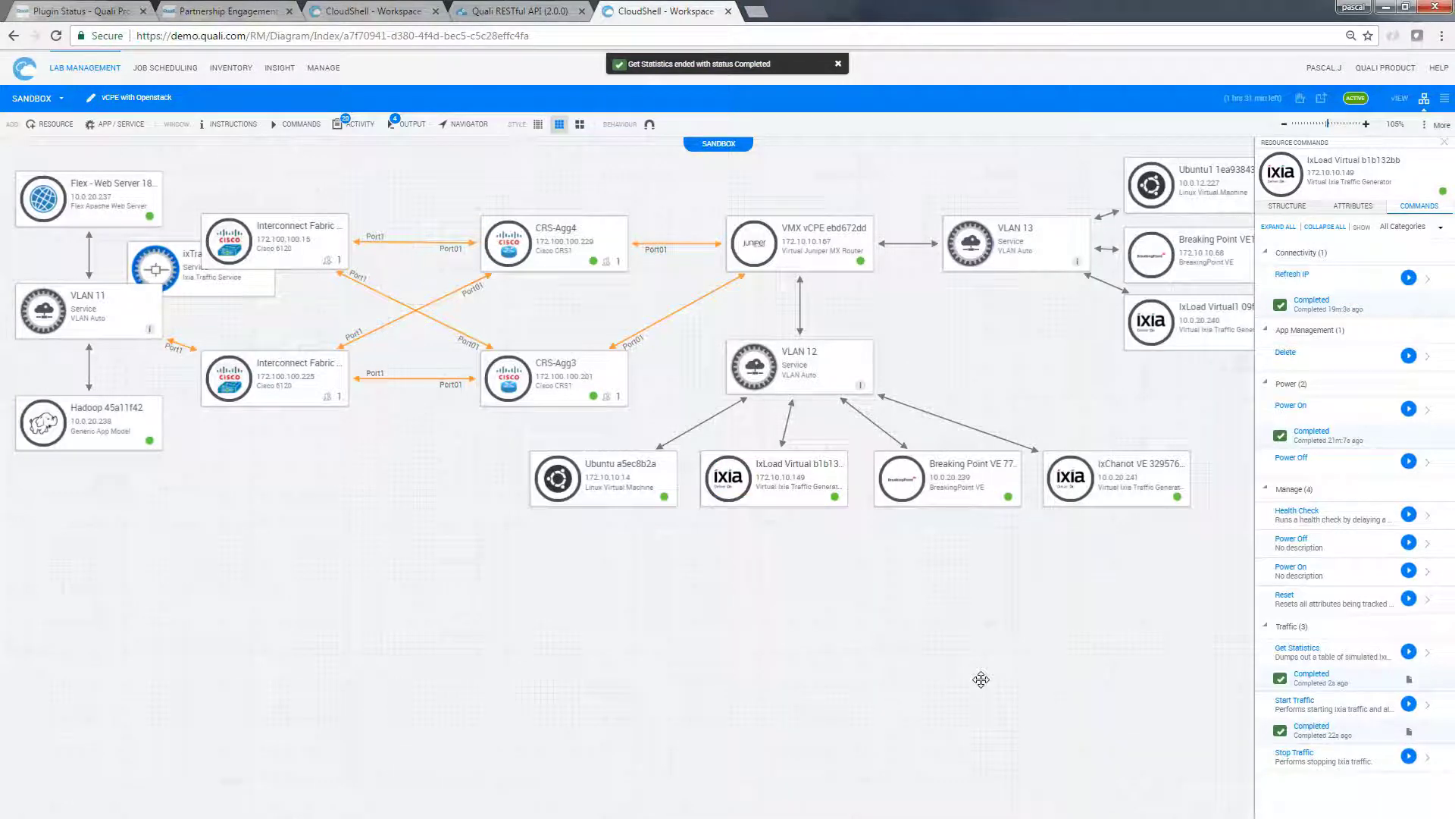
left_click(981, 679)
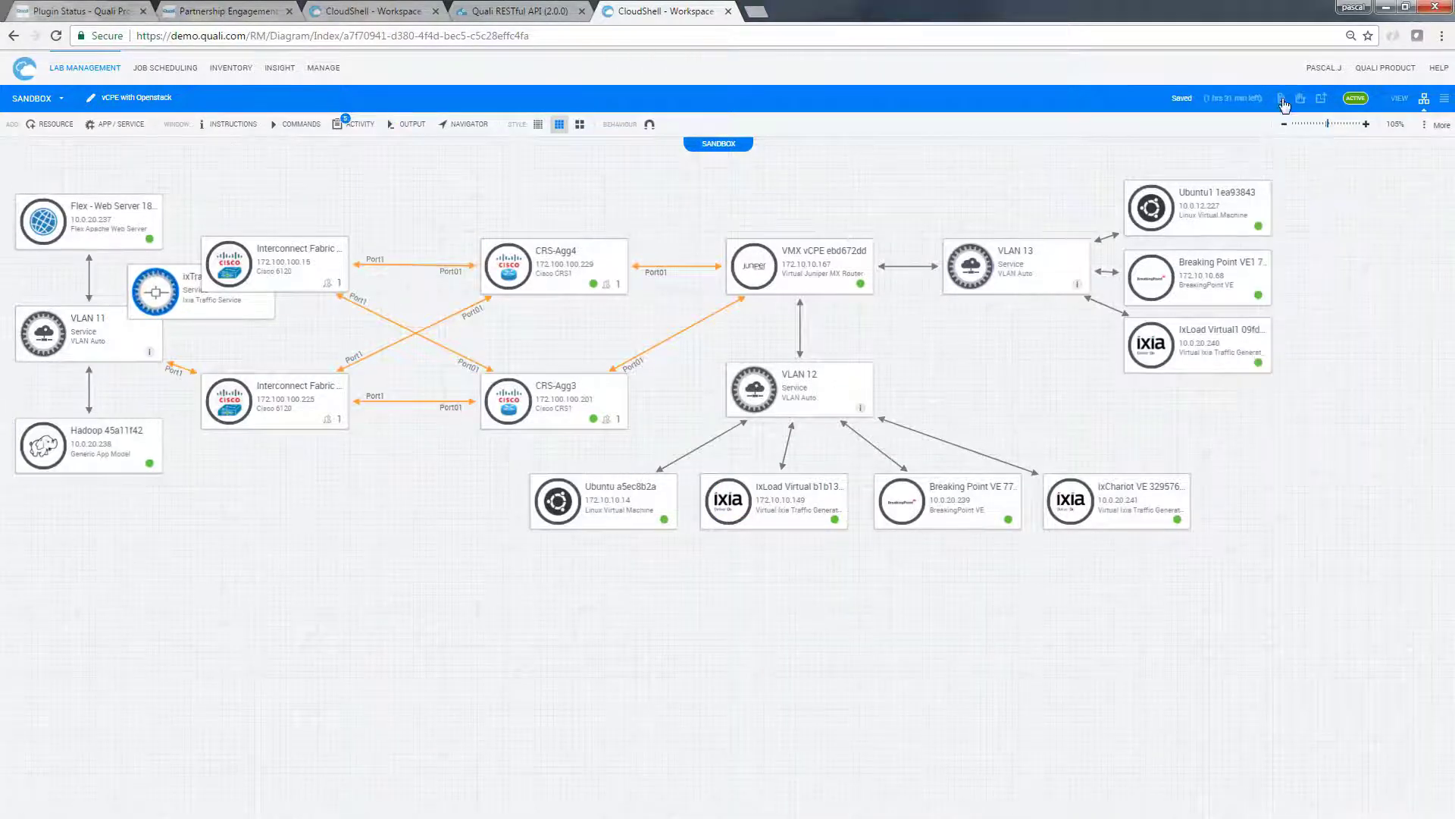
Step: Open the sandbox's attached ixReport.pdf and look through the test results down to the SIP performance indicators
left_click(1281, 97)
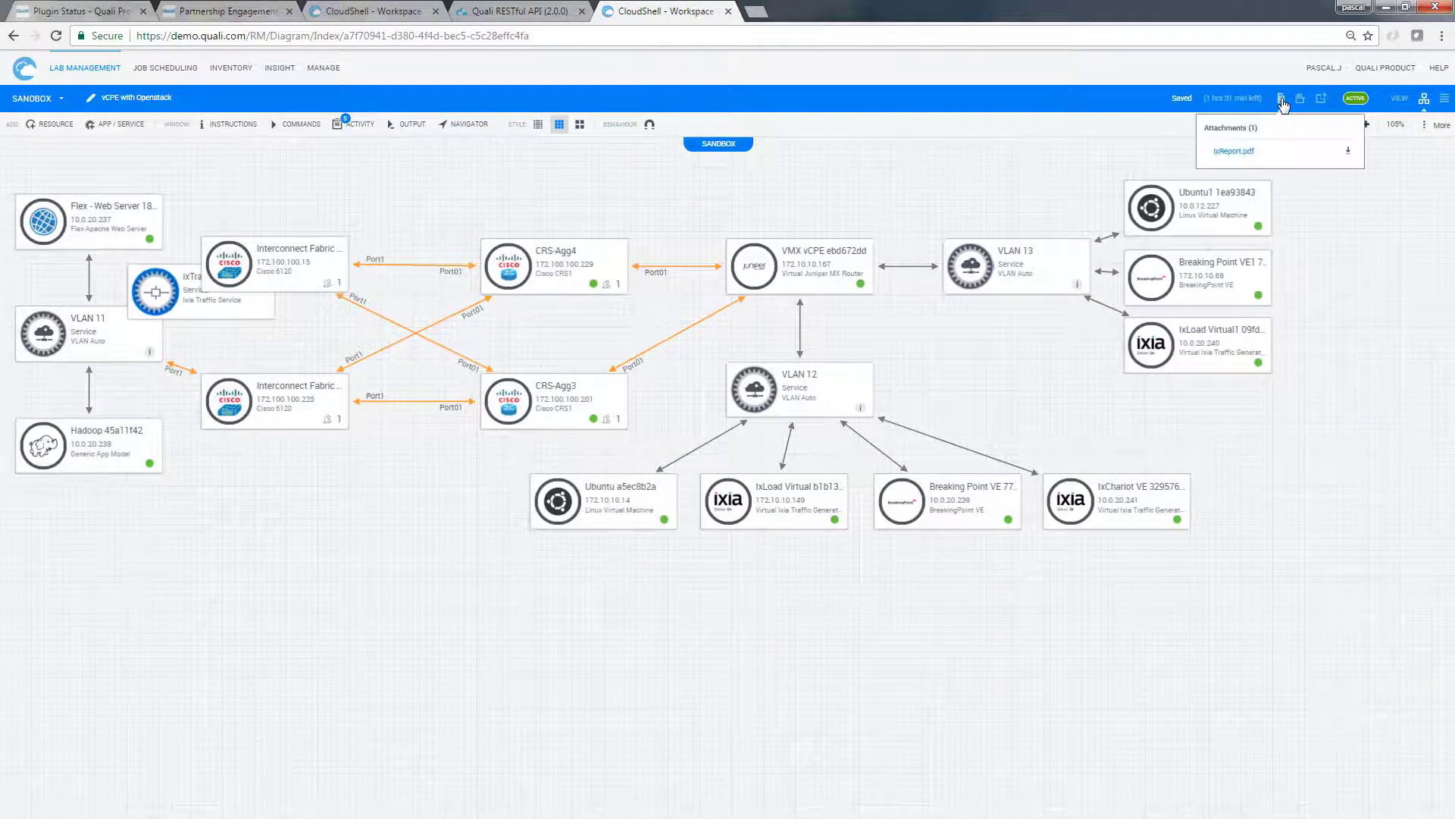
left_click(1235, 152)
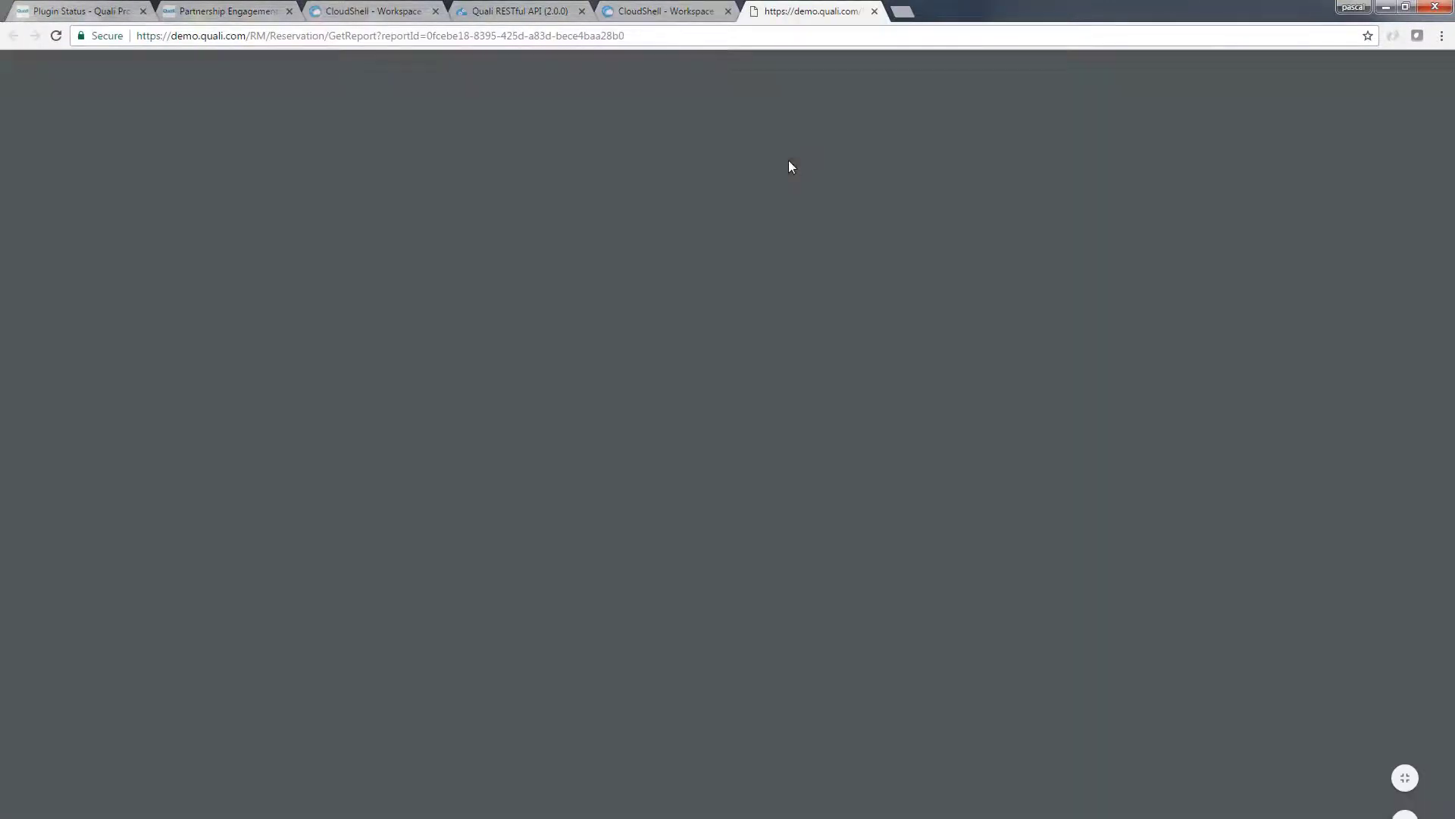
left_click_drag(1449, 80, 1449, 242)
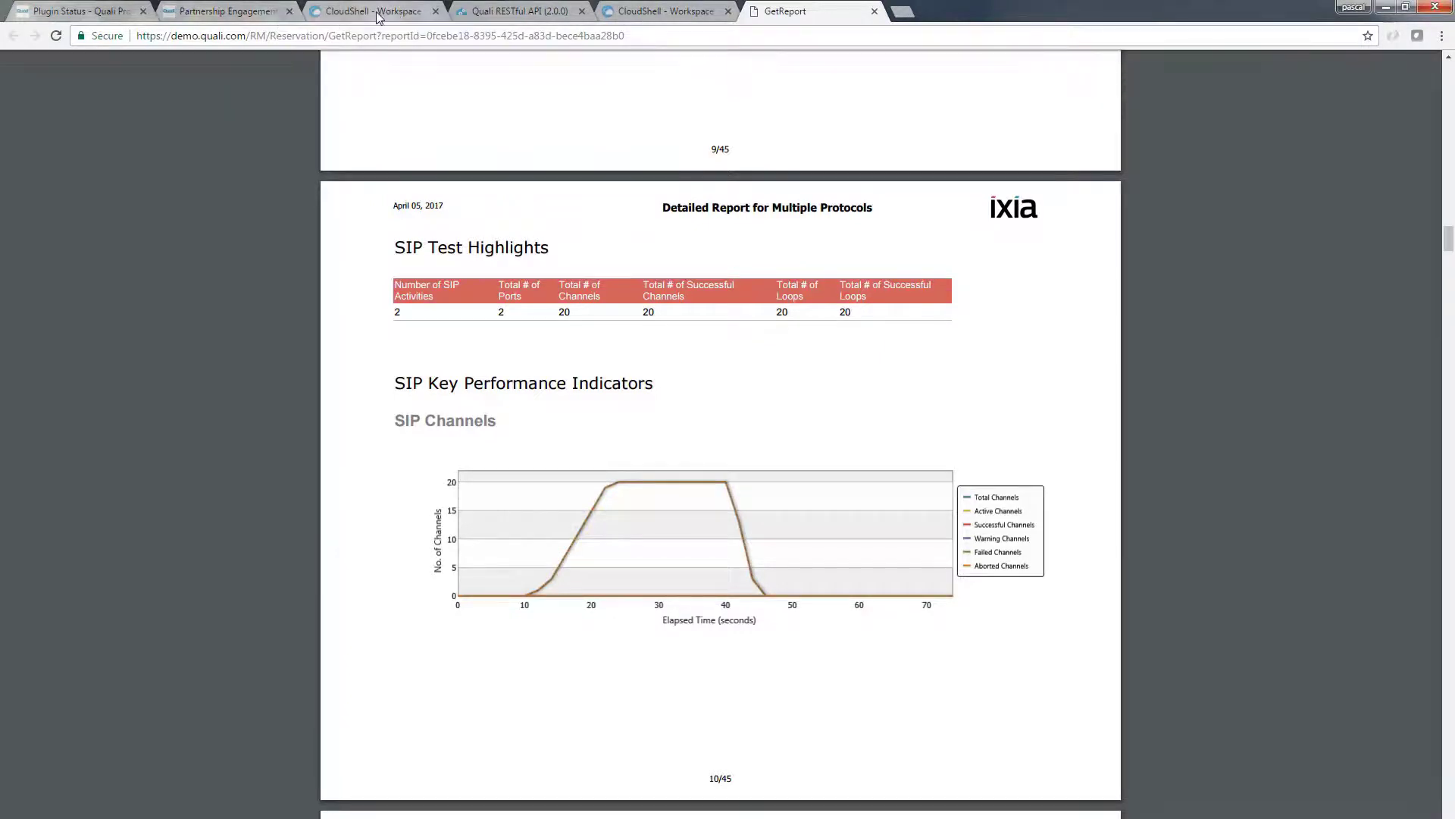
Step: Return to the sandbox, open an SSH (Dynamic Port) session on the Ubuntu1 machine, and enter a few empty lines in its terminal
left_click(623, 13)
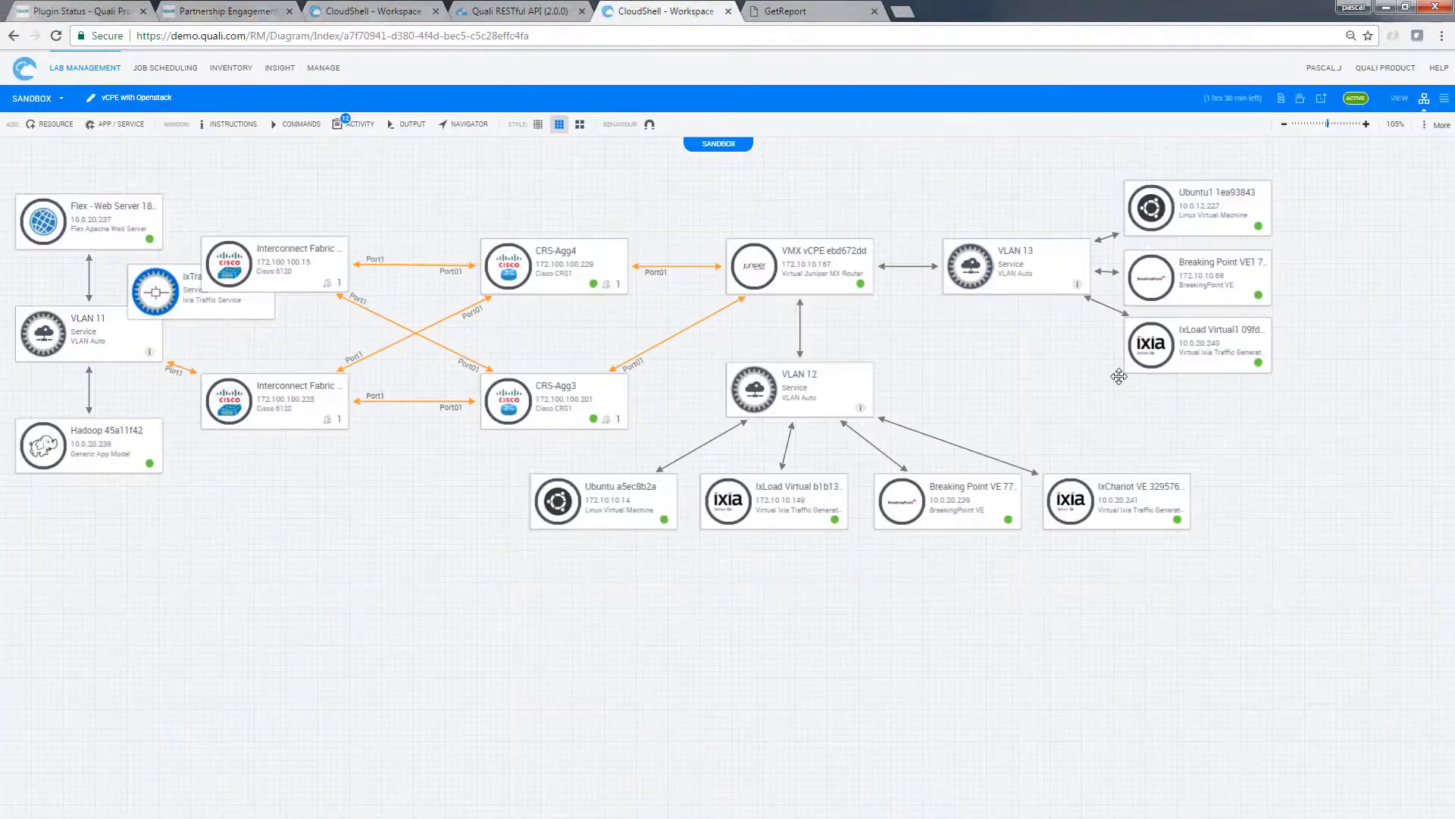
right_click(1150, 216)
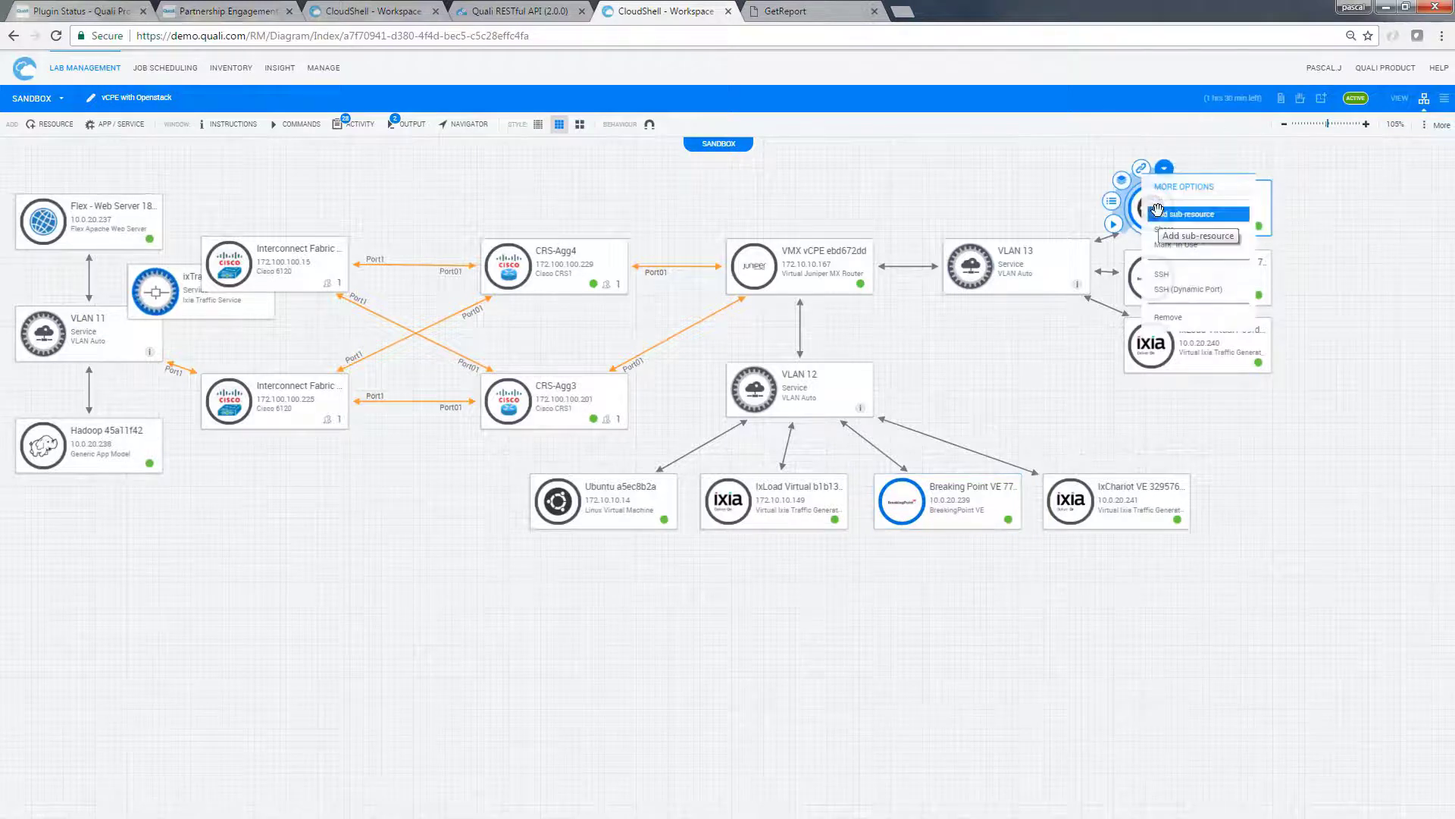
left_click(1180, 294)
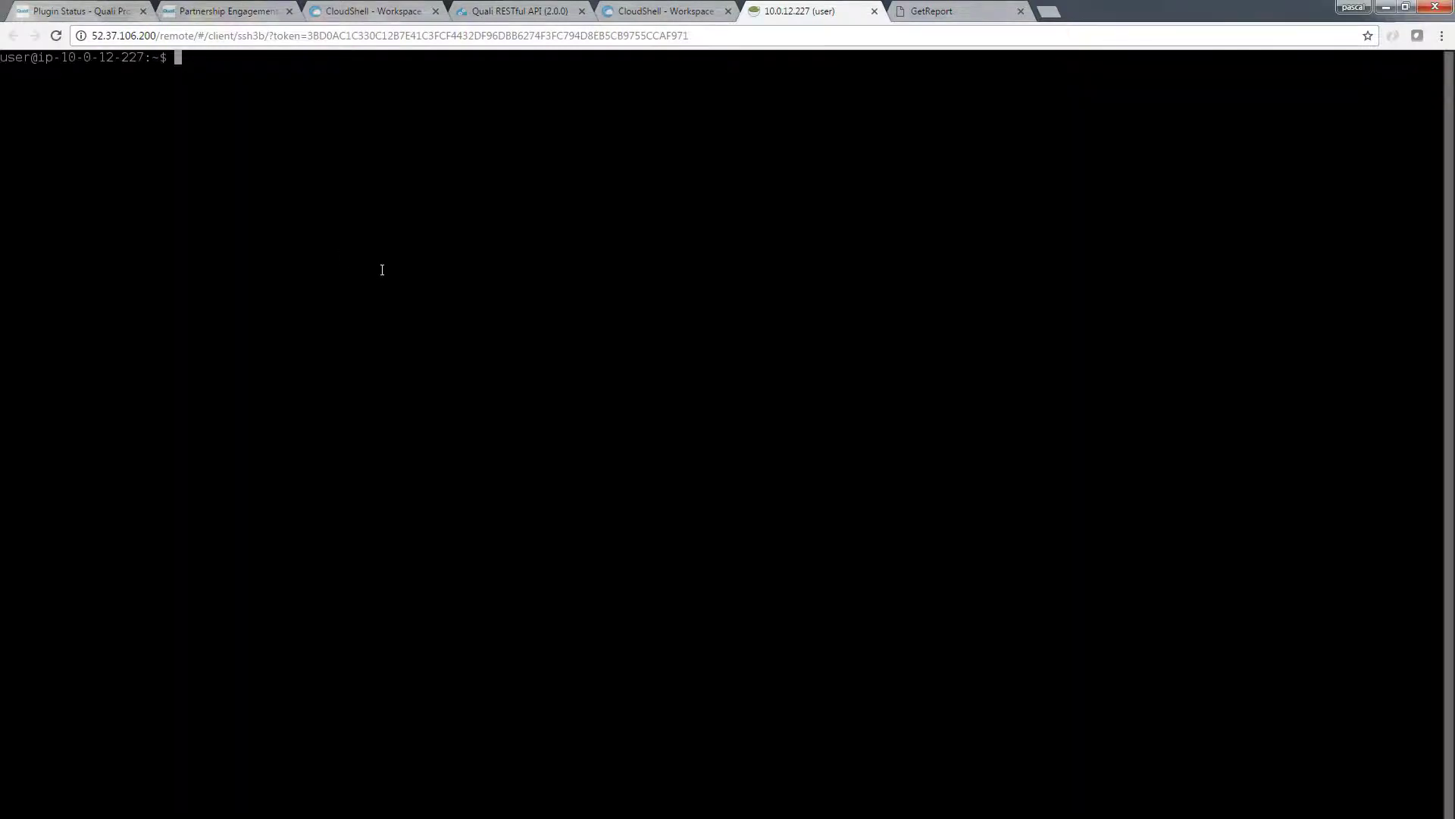
key("Return")
key("Return")
key("Return")
key("Return")
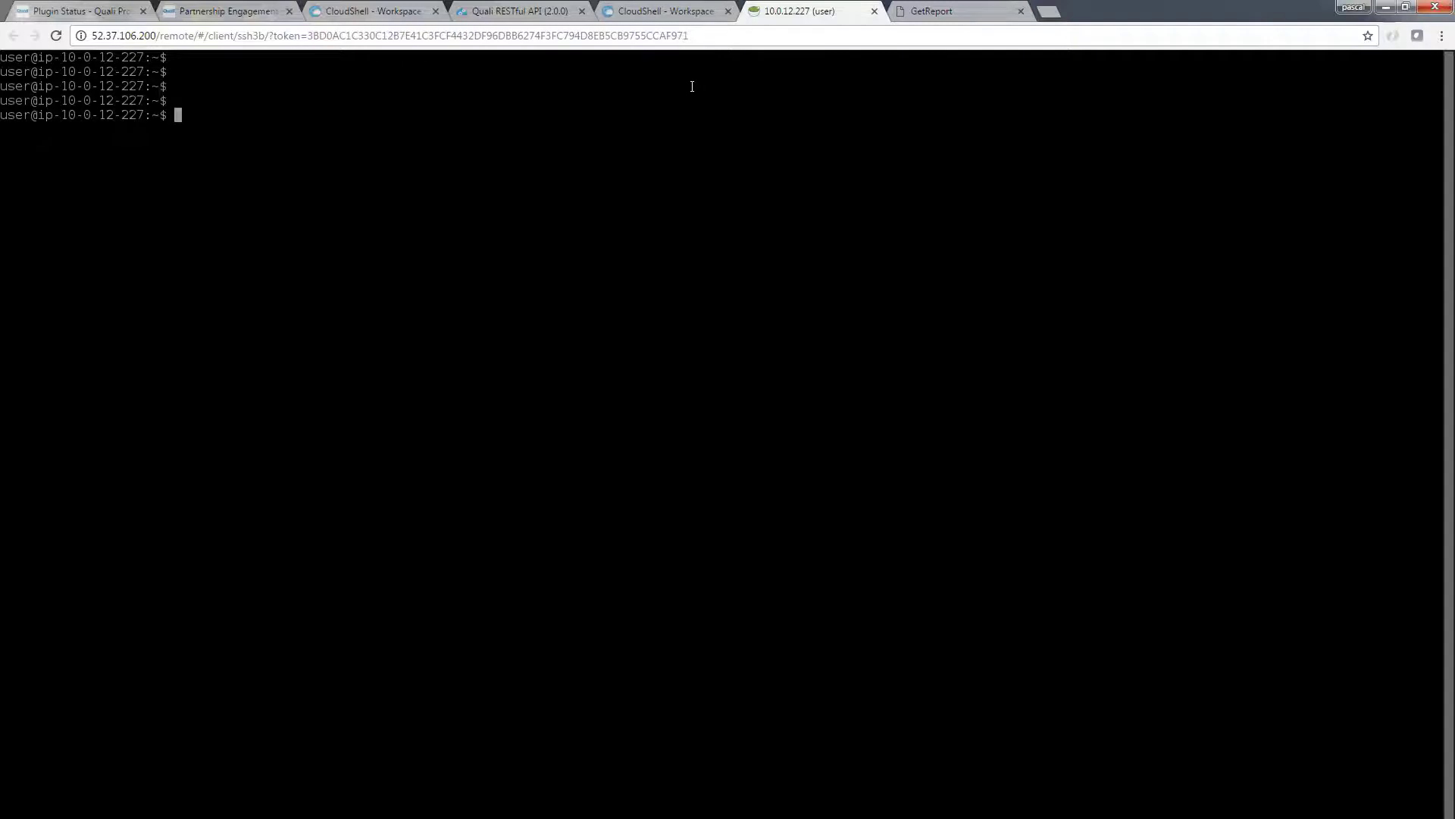
Step: Return to the sandbox and run the SnapShotAll blueprint command
left_click(649, 12)
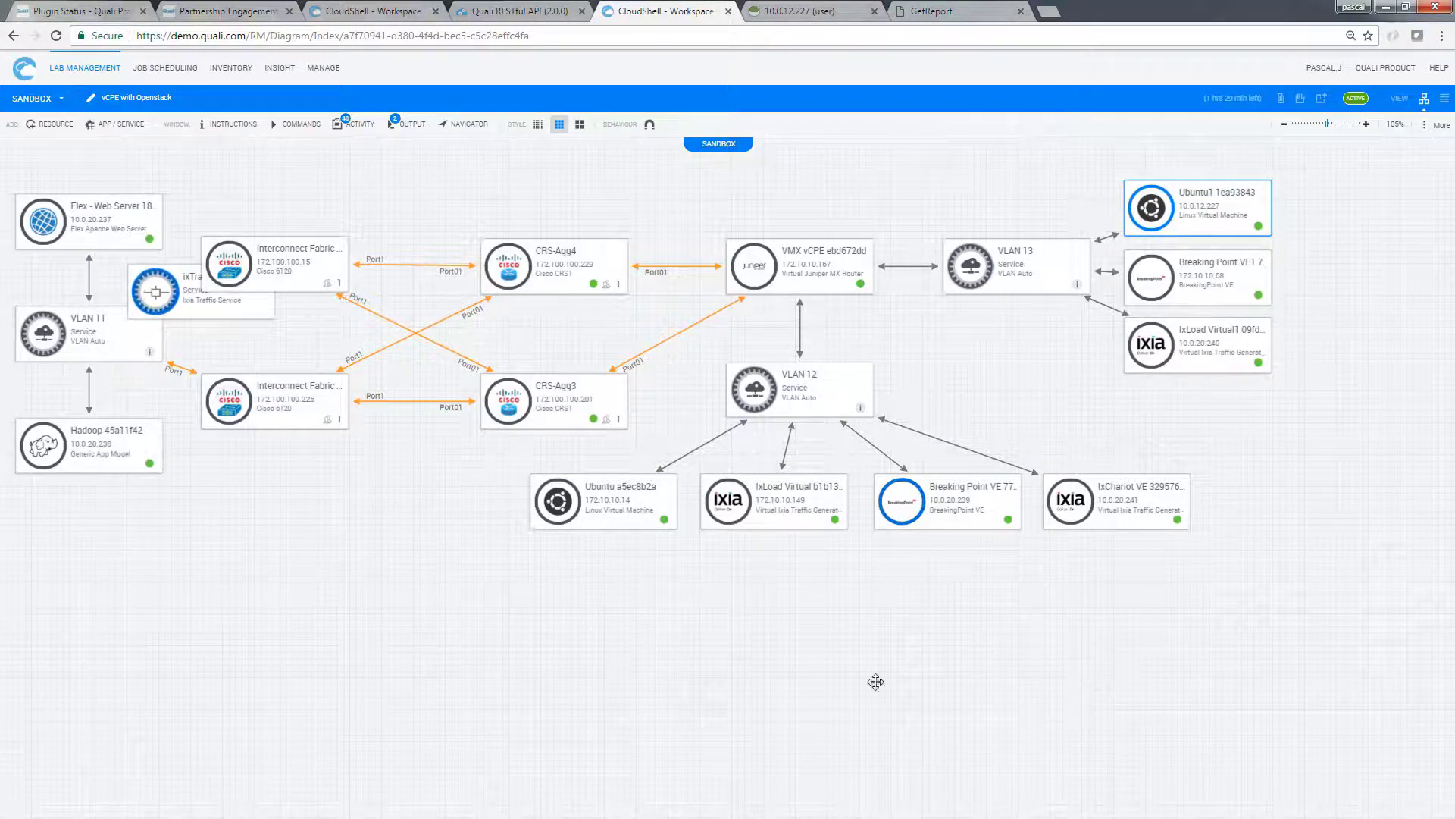
left_click(1003, 513)
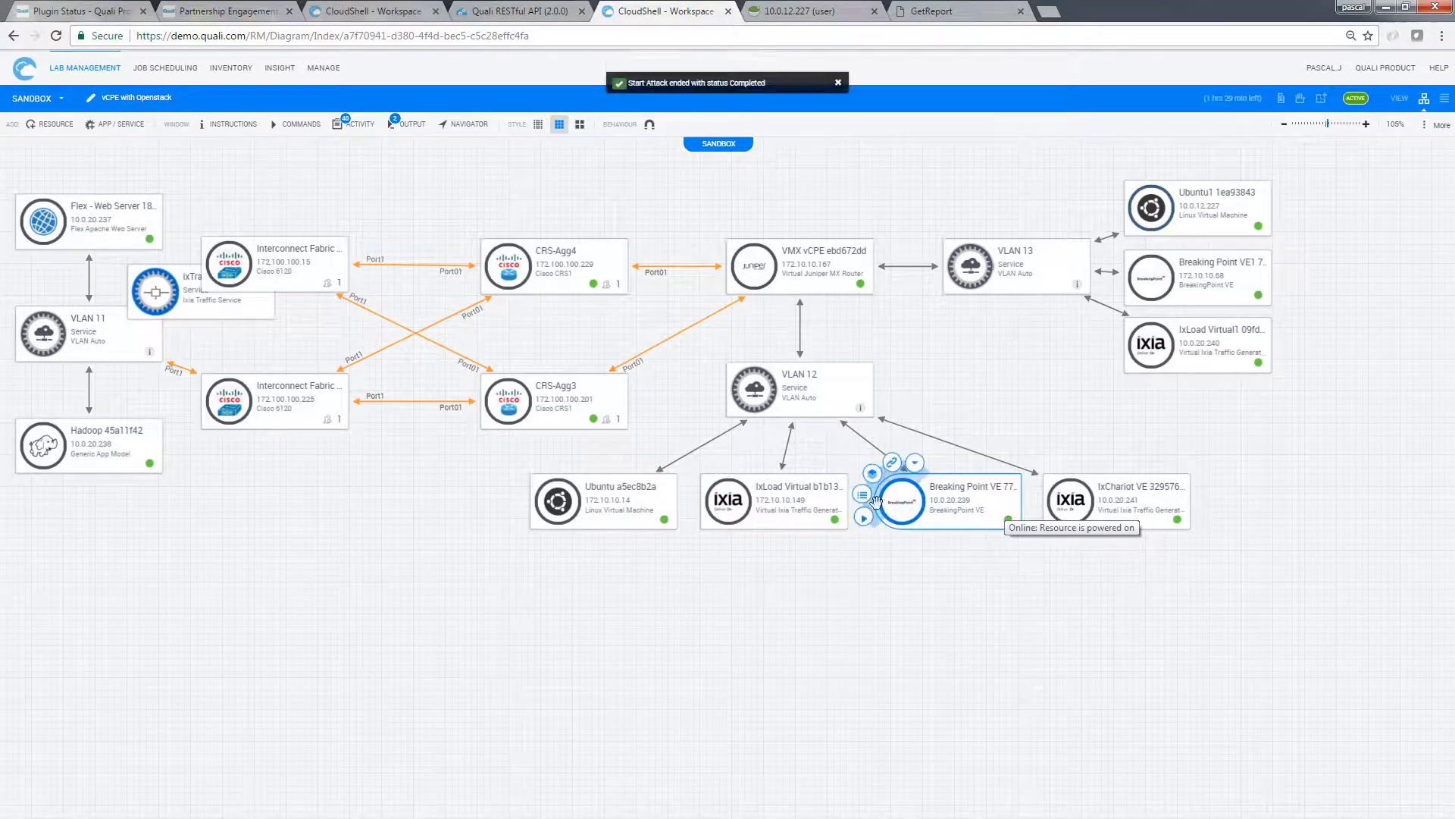
left_click(307, 126)
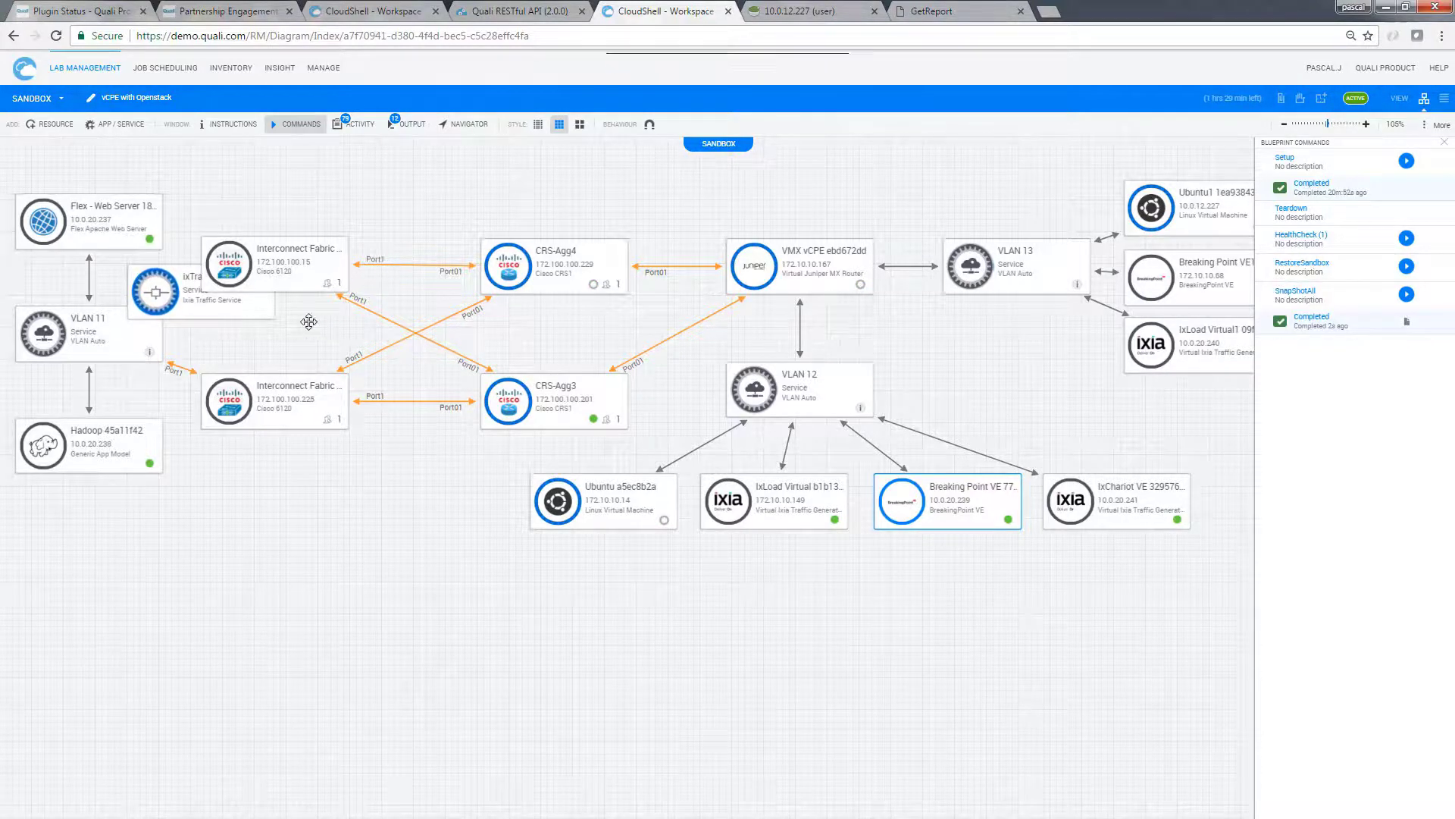
Step: Move the ixTraffic service into the empty area below the Hadoop application and close the blueprint commands
left_click_drag(266, 307, 227, 460)
left_click_drag(216, 621, 199, 676)
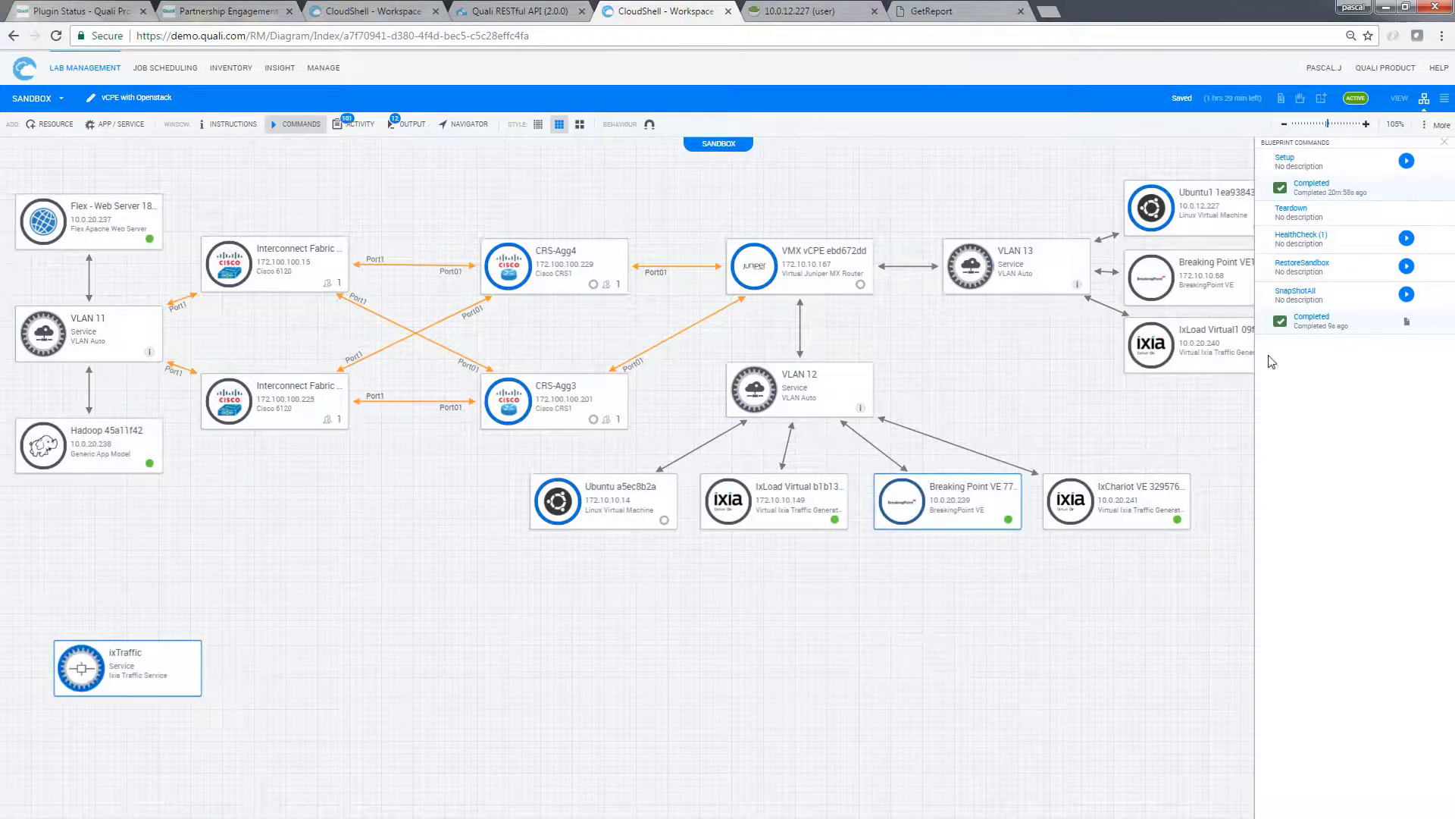
left_click(1445, 144)
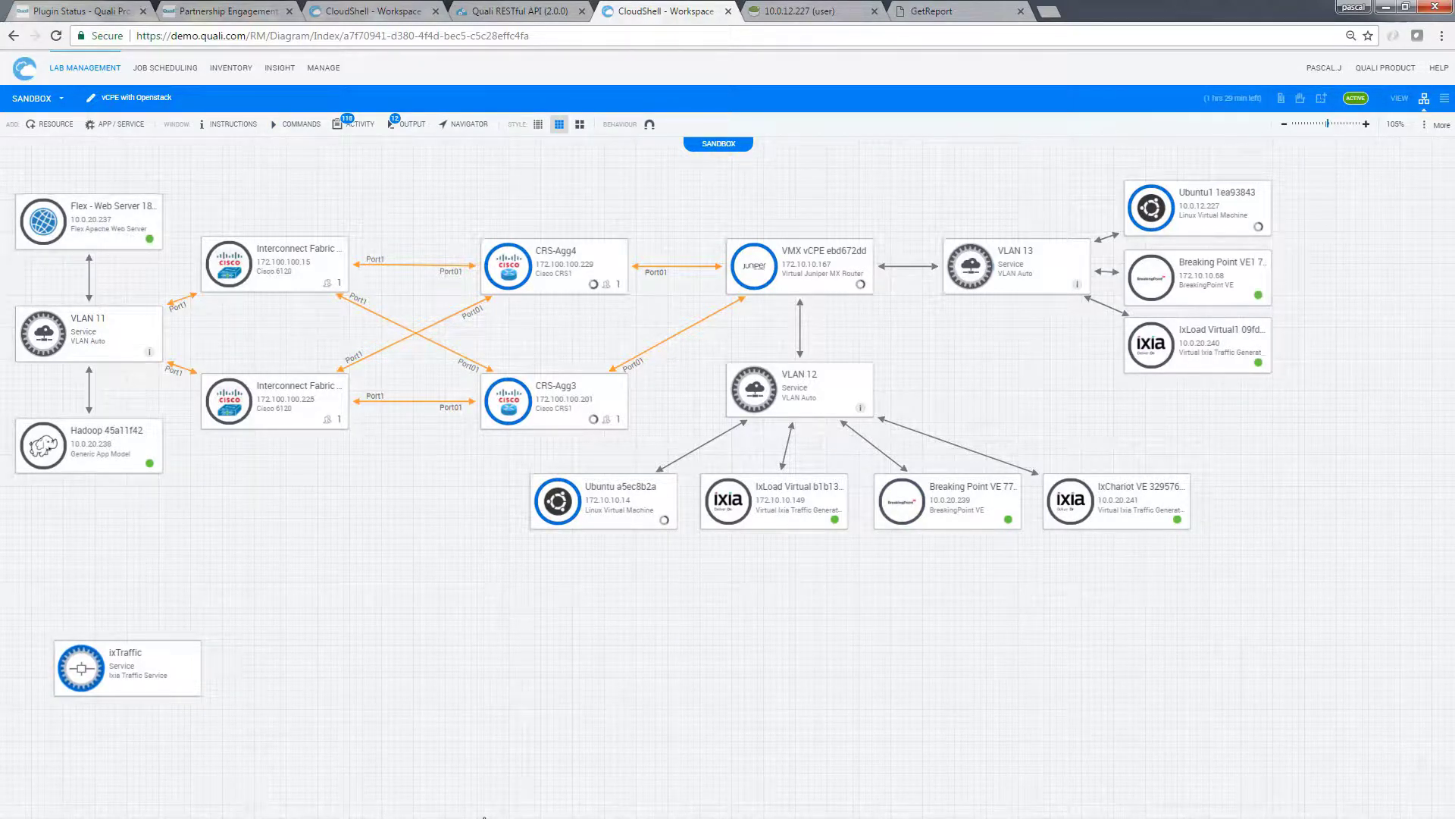
Step: End the active vCPE with Openstack sandbox to start its teardown
left_click(1300, 100)
left_click(834, 188)
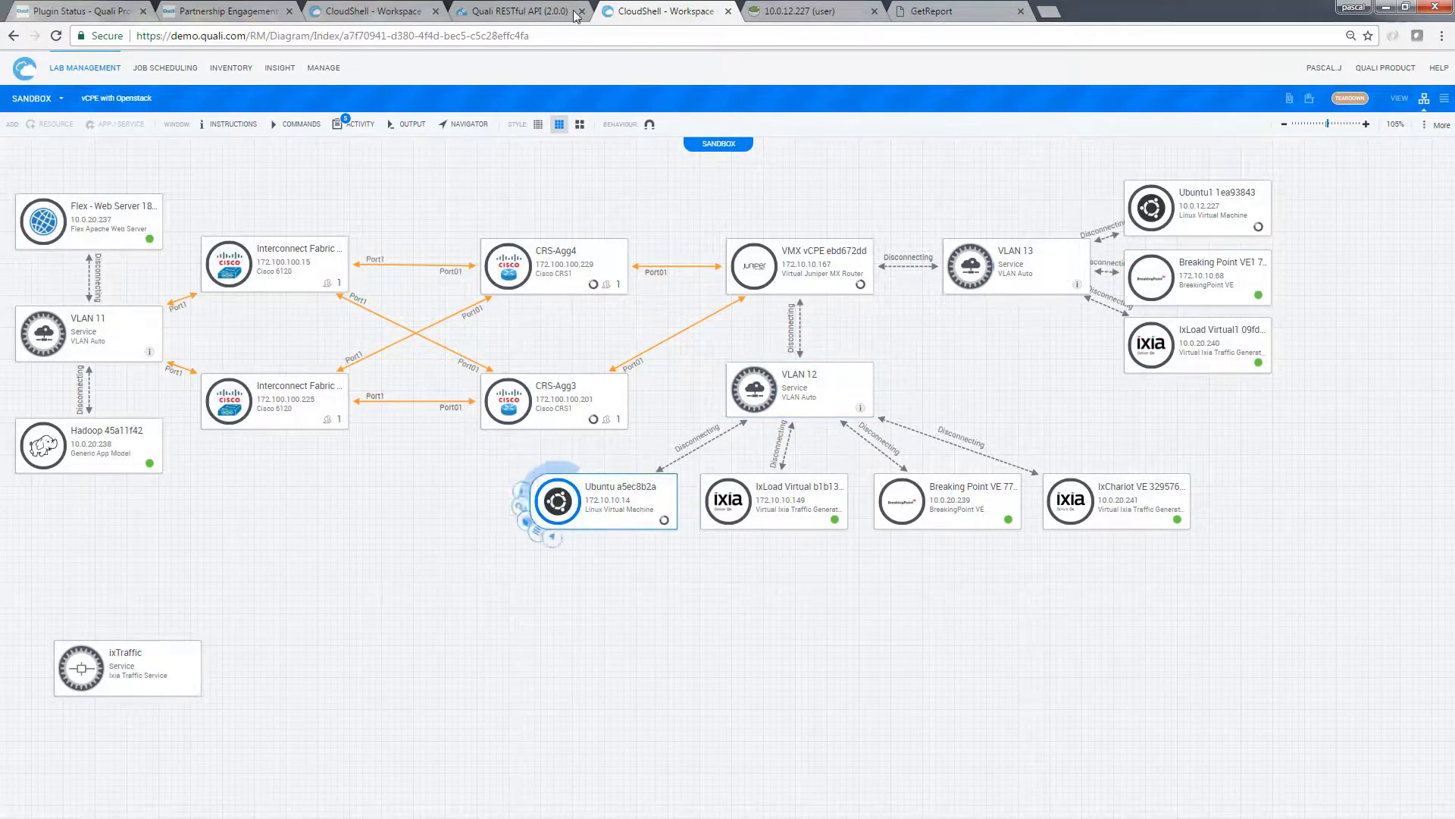
Step: Review the blueprint and sandbox operations on the Quali RESTful API page, then return to the sandbox
left_click(524, 21)
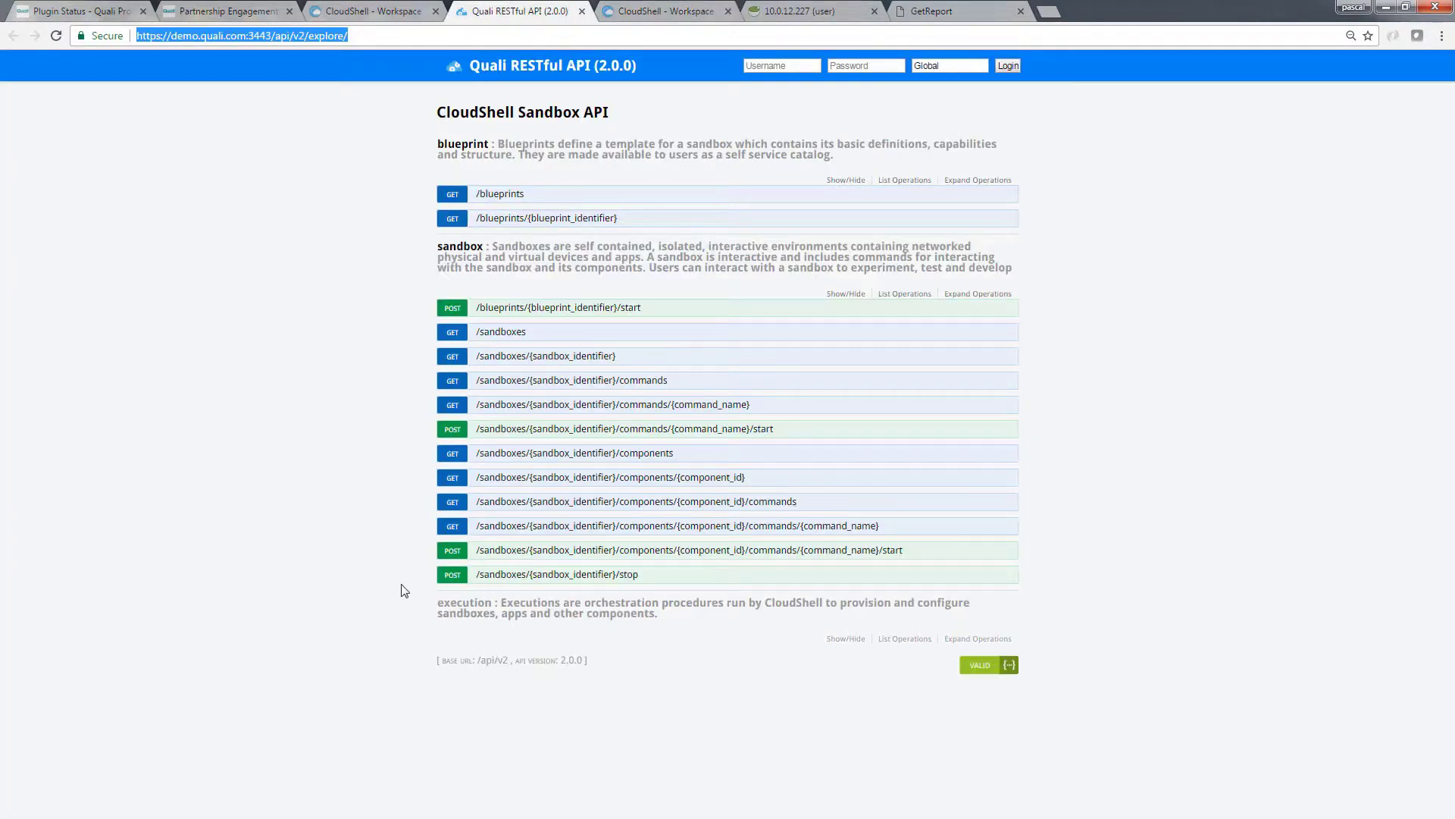
left_click(641, 13)
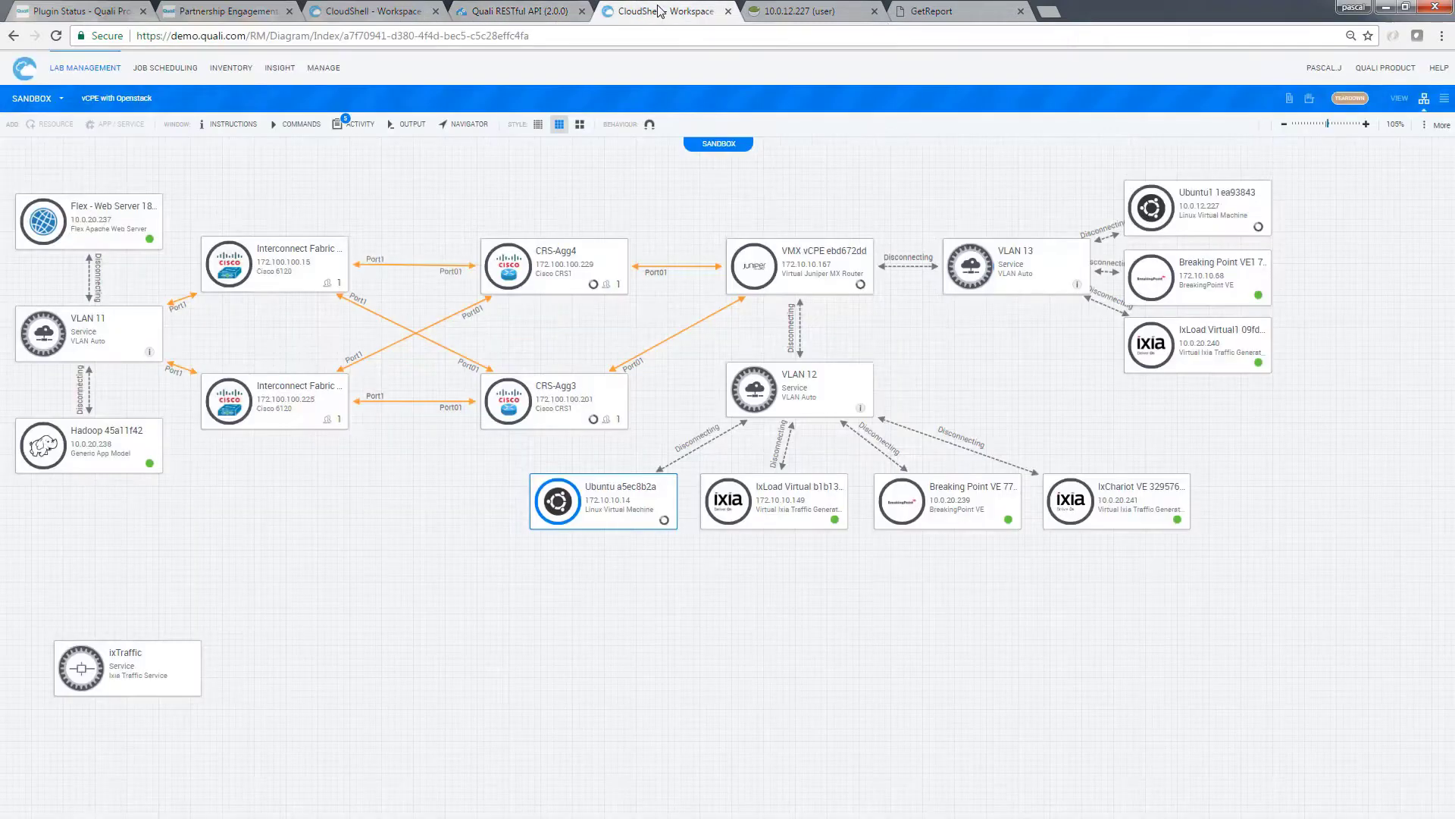